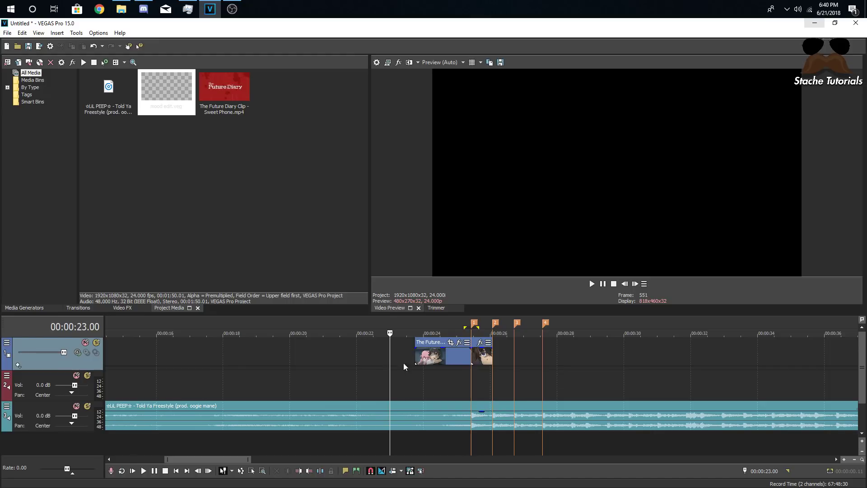
Examine the cut between the two clips and the first three beat markers against the song's waveform.
{"action": "left_click", "coordinate": [429, 357]}
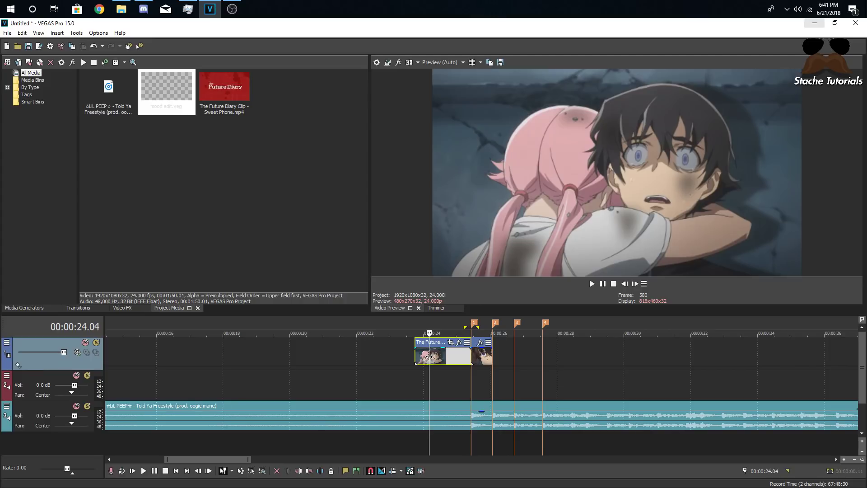
{"action": "left_click", "coordinate": [471, 402]}
{"action": "scroll", "coordinate": [495, 383], "scroll_direction": "up", "scroll_amount": 5}
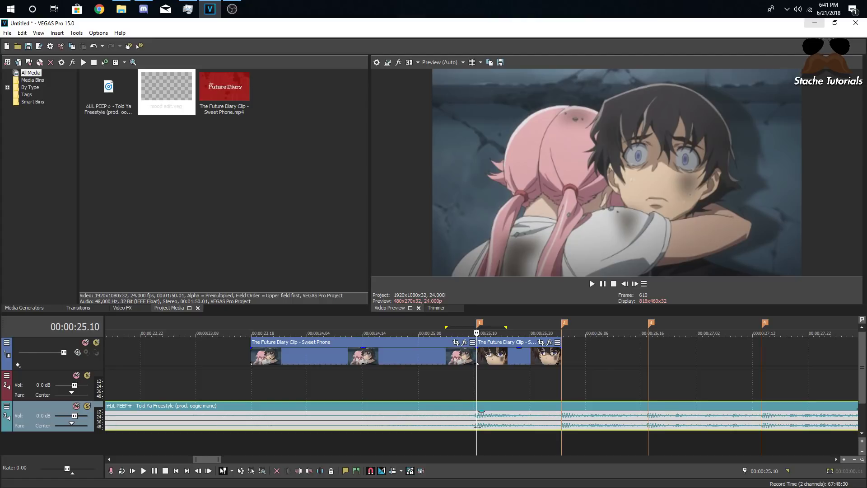
{"action": "scroll", "coordinate": [477, 425], "scroll_direction": "up", "scroll_amount": 2}
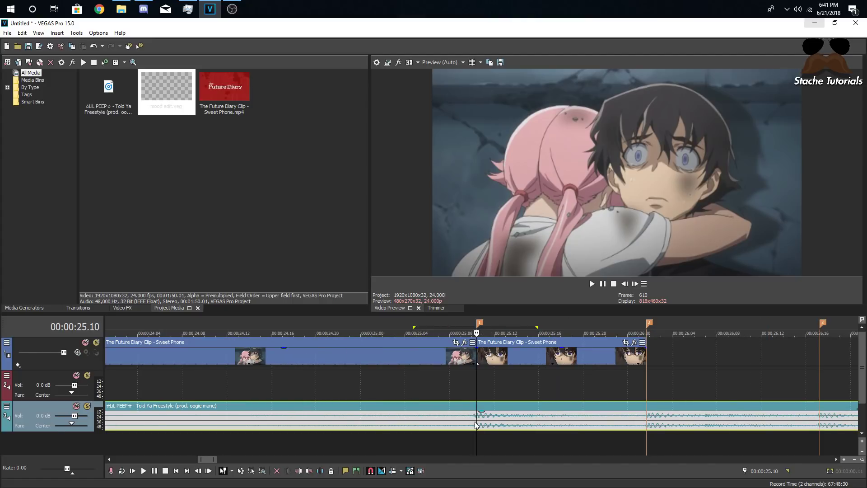
{"action": "left_click", "coordinate": [648, 423]}
{"action": "scroll", "coordinate": [649, 424], "scroll_direction": "down", "scroll_amount": 1}
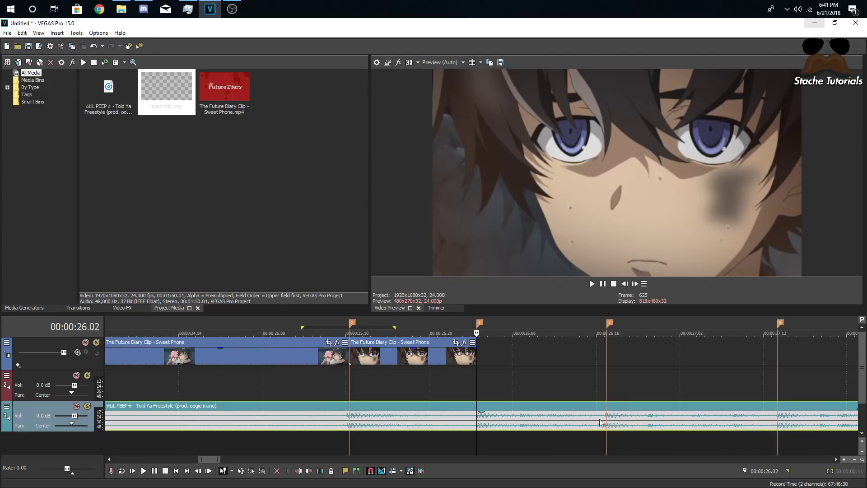
{"action": "left_click", "coordinate": [607, 424]}
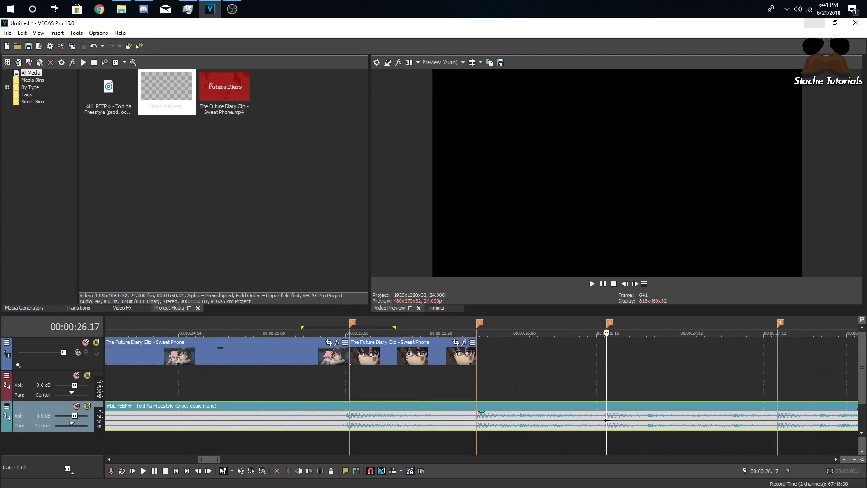
Play the end of the first clip with the song, and mute the song's audio track.
{"action": "key", "text": "space"}
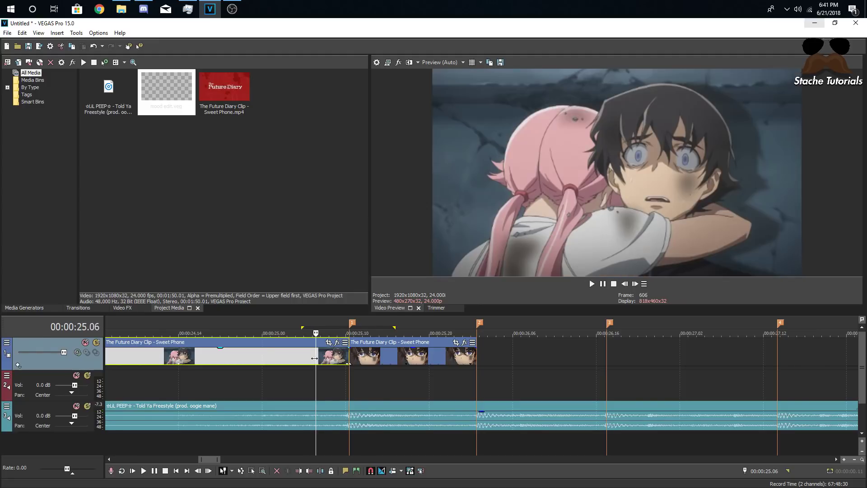
{"action": "key", "text": "space"}
{"action": "left_click", "coordinate": [76, 406]}
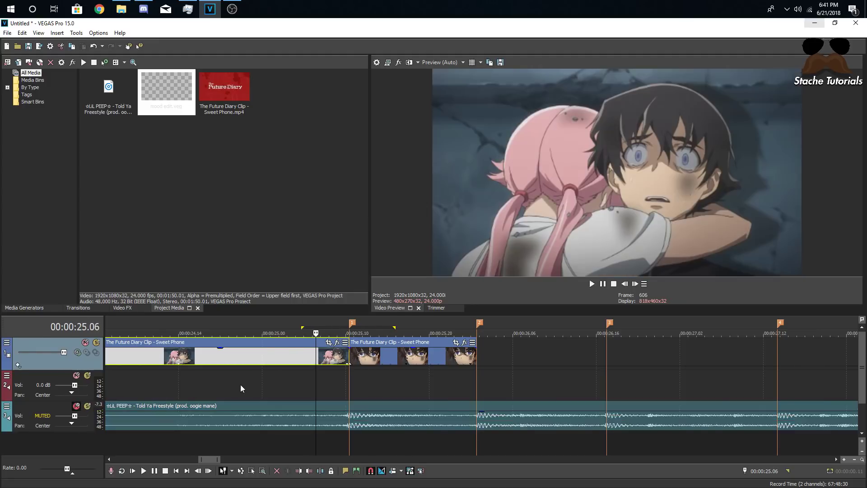
{"action": "scroll", "coordinate": [271, 379], "scroll_direction": "down", "scroll_amount": 2}
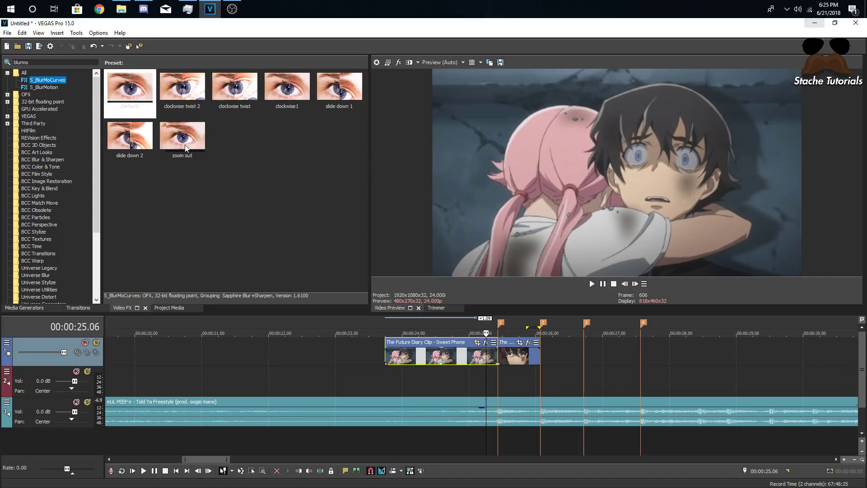
Apply the S_BlurMoCurves "zoom out" preset to the first clip and place the playhead at the clip's end.
{"action": "left_click_drag", "start_coordinate": [184, 144], "coordinate": [488, 361]}
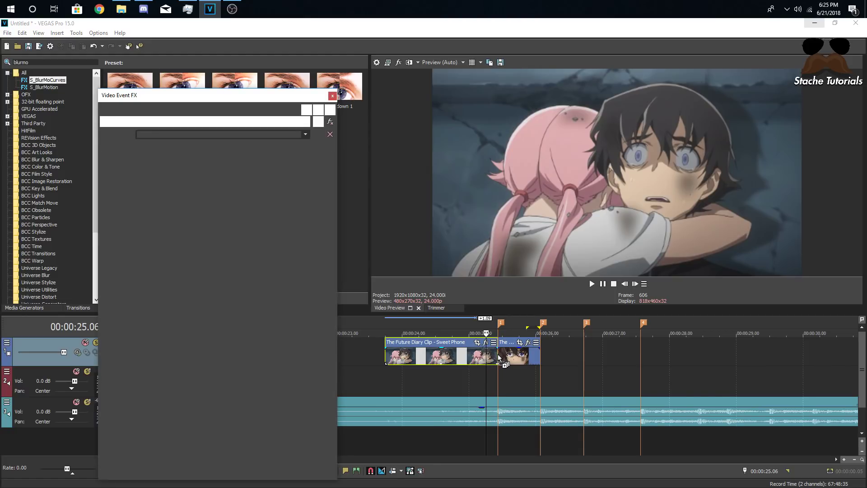
{"action": "left_click", "coordinate": [499, 358]}
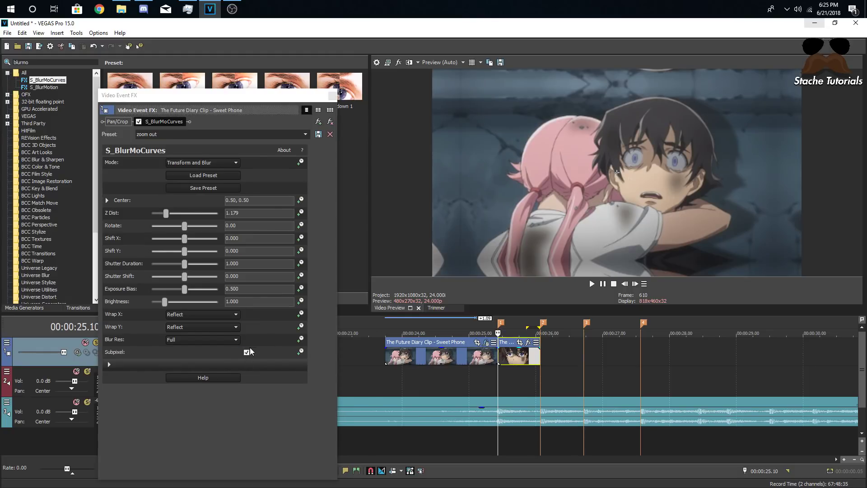
{"action": "left_click", "coordinate": [186, 339]}
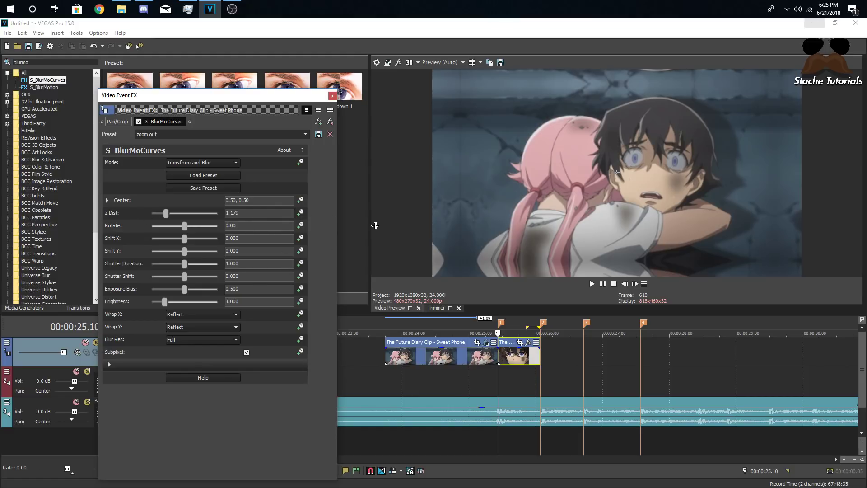
Animate Z Dist and add a keyframe of 1.000 five frames before the first clip's end.
{"action": "left_click", "coordinate": [301, 213]}
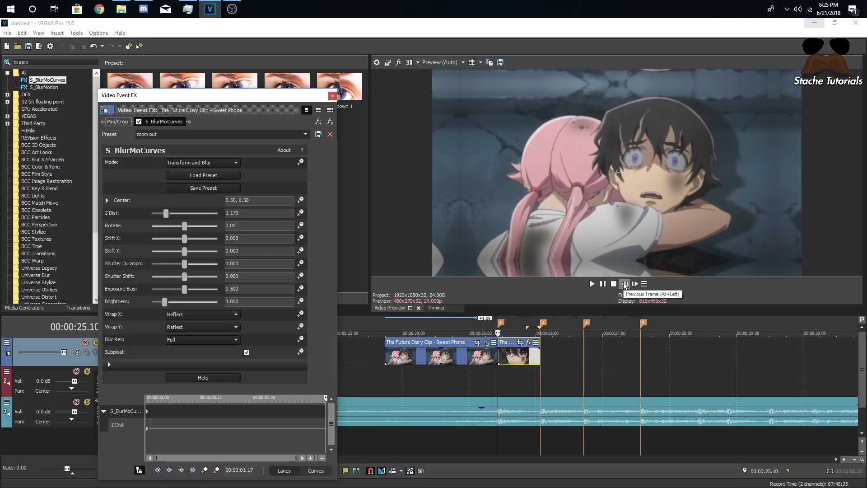
{"action": "left_click", "coordinate": [626, 283]}
{"action": "left_click", "coordinate": [625, 284]}
{"action": "left_click", "coordinate": [625, 283]}
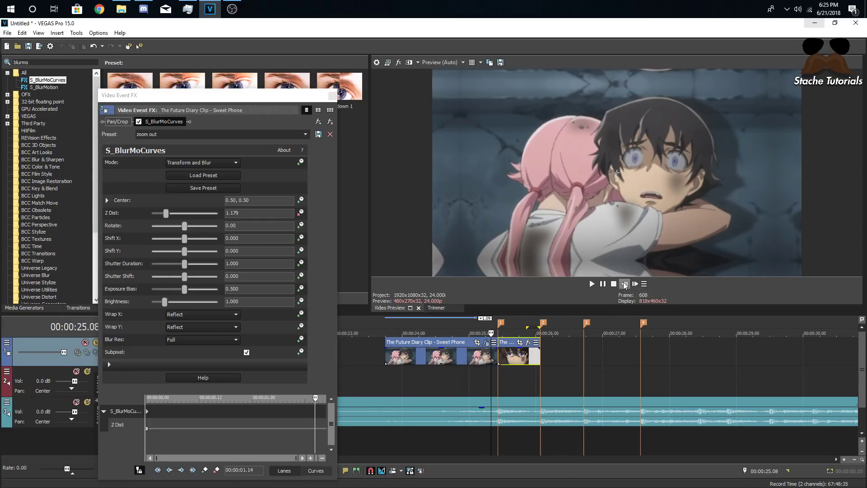
{"action": "left_click", "coordinate": [626, 284]}
{"action": "left_click", "coordinate": [625, 283]}
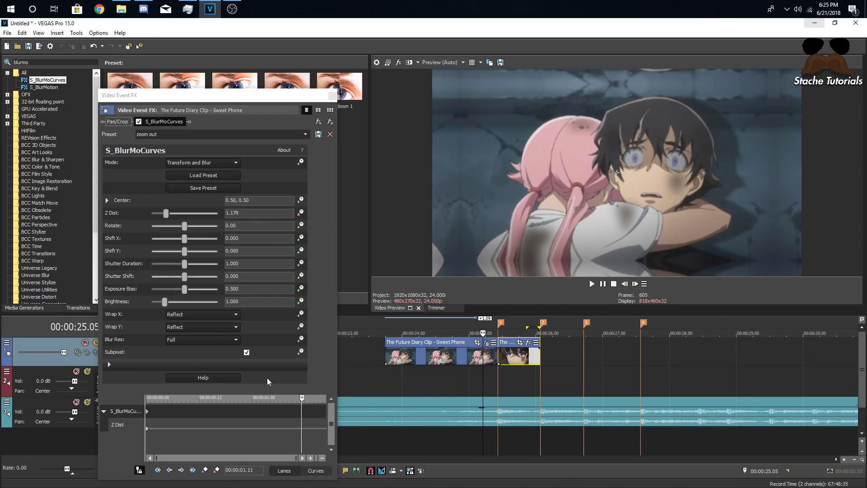
{"action": "double_click", "coordinate": [197, 213]}
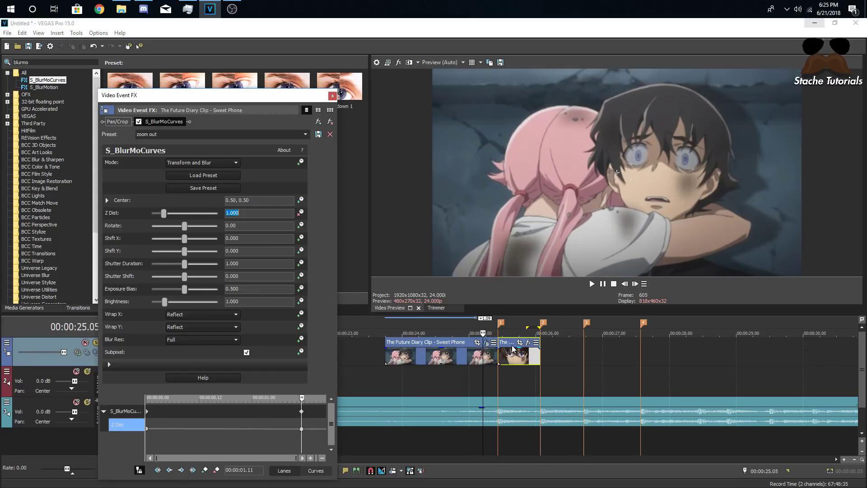
Add a Z Dist keyframe of 1.179 at the first clip's end by reapplying the "zoom out" preset.
{"action": "left_click", "coordinate": [498, 361]}
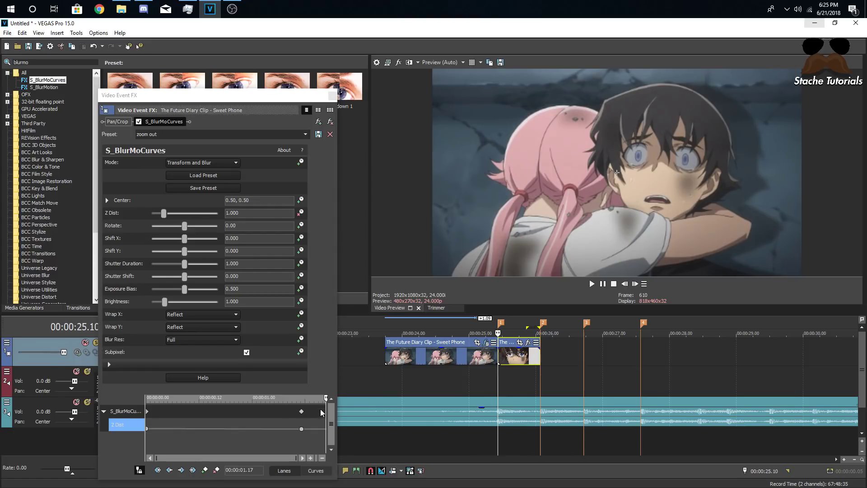
{"action": "left_click", "coordinate": [296, 135]}
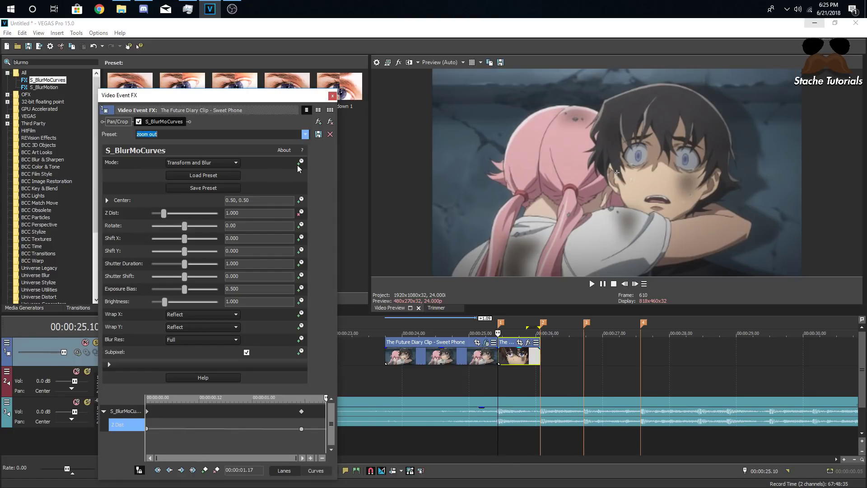
{"action": "left_click", "coordinate": [257, 181]}
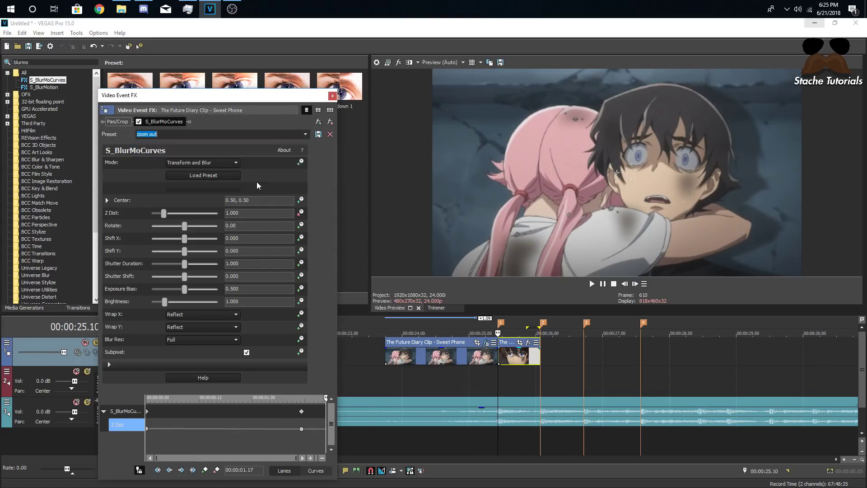
{"action": "left_click", "coordinate": [305, 135]}
{"action": "left_click", "coordinate": [231, 177]}
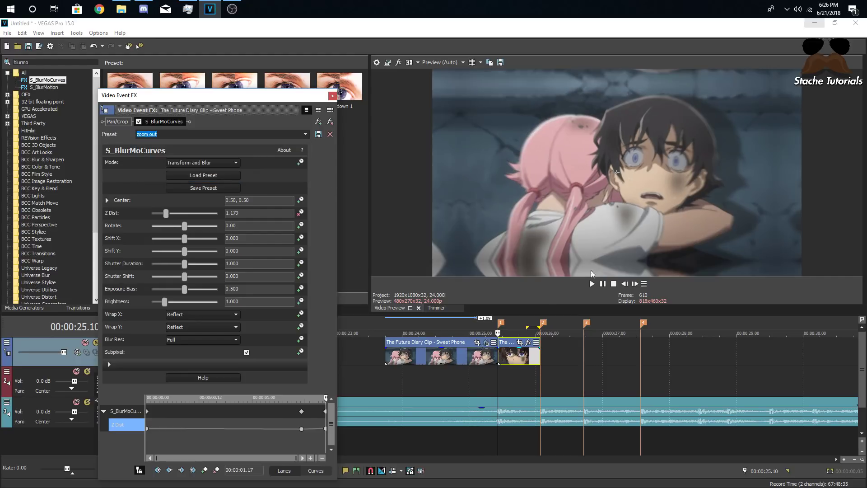
Delete the Z Dist keyframe at the start of the first clip and check the frame there.
{"action": "left_click", "coordinate": [146, 429]}
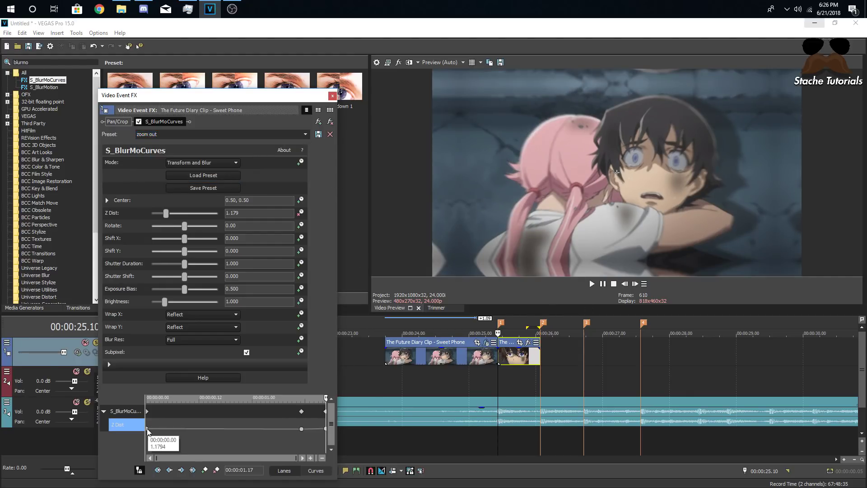
{"action": "right_click", "coordinate": [146, 429]}
{"action": "left_click", "coordinate": [171, 313]}
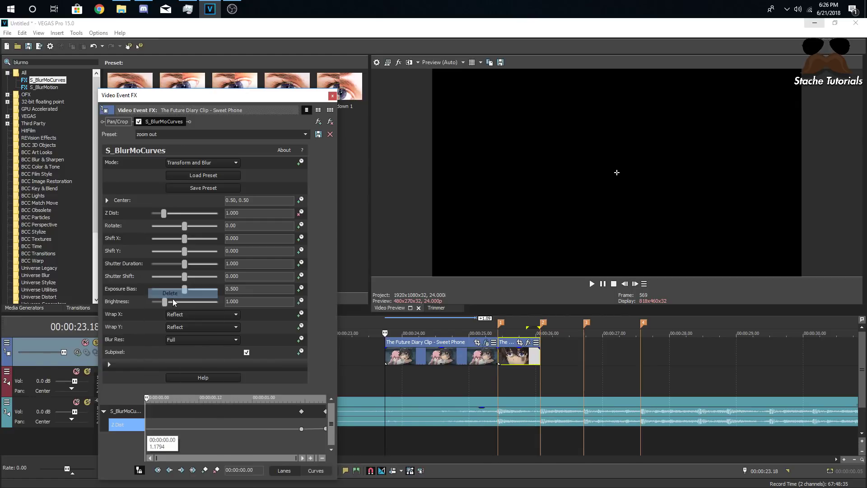
{"action": "left_click", "coordinate": [635, 284]}
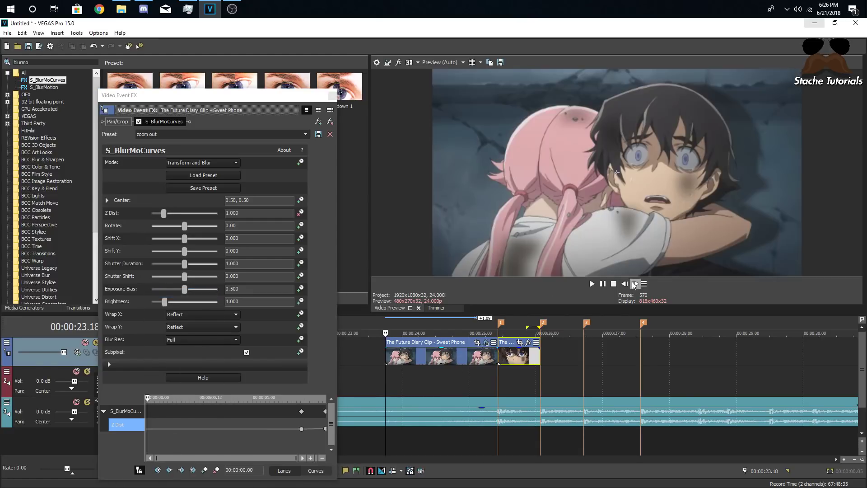
Play back the zoom-out from the middle of the first clip.
{"action": "left_click", "coordinate": [473, 372]}
{"action": "left_click", "coordinate": [433, 375]}
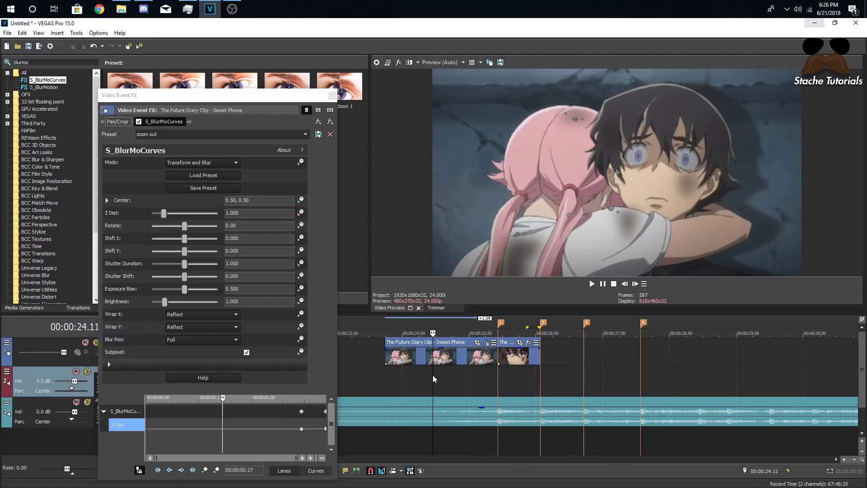
{"action": "key", "text": "space"}
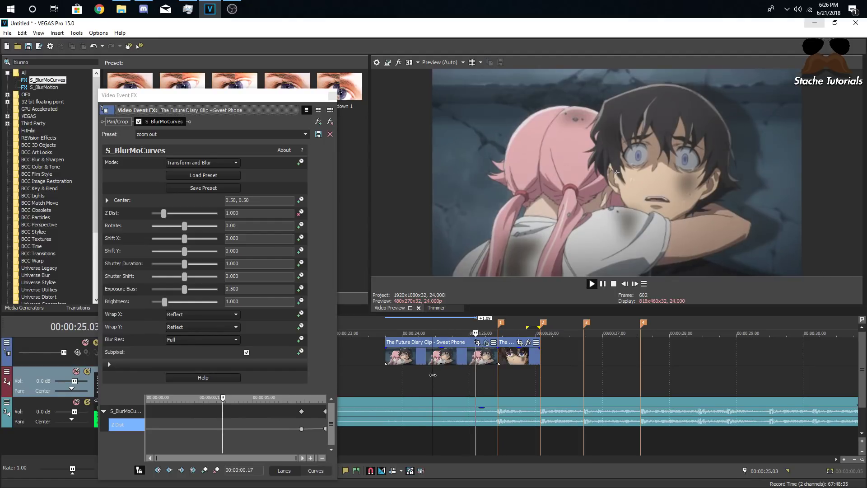
{"action": "key", "text": "space"}
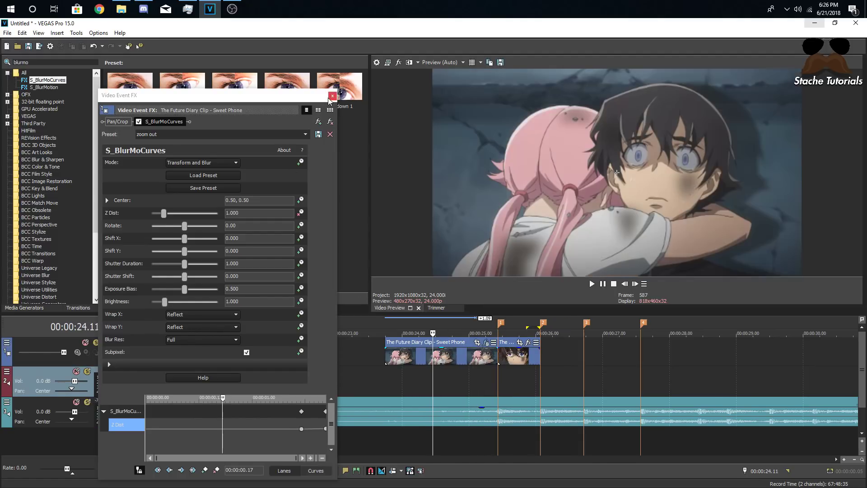
Mute the song's audio track and replay the transition into the second clip.
{"action": "left_click", "coordinate": [76, 401]}
{"action": "key", "text": "space"}
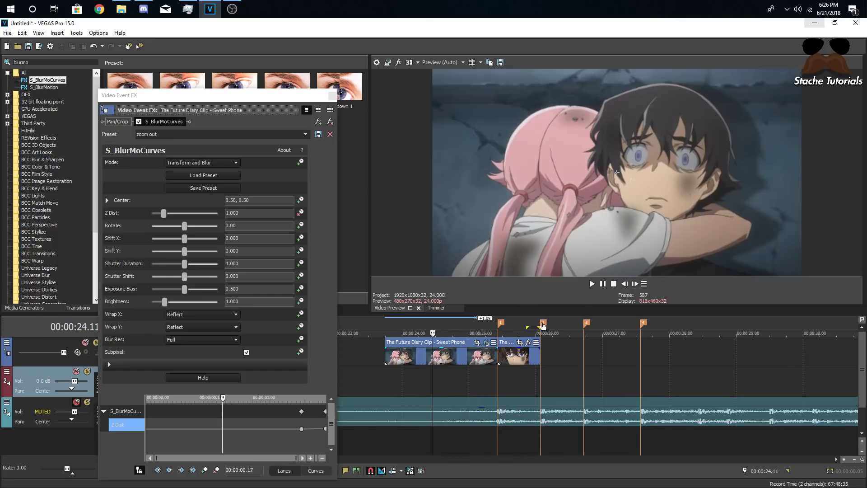
{"action": "left_click", "coordinate": [489, 375]}
{"action": "left_click", "coordinate": [475, 382]}
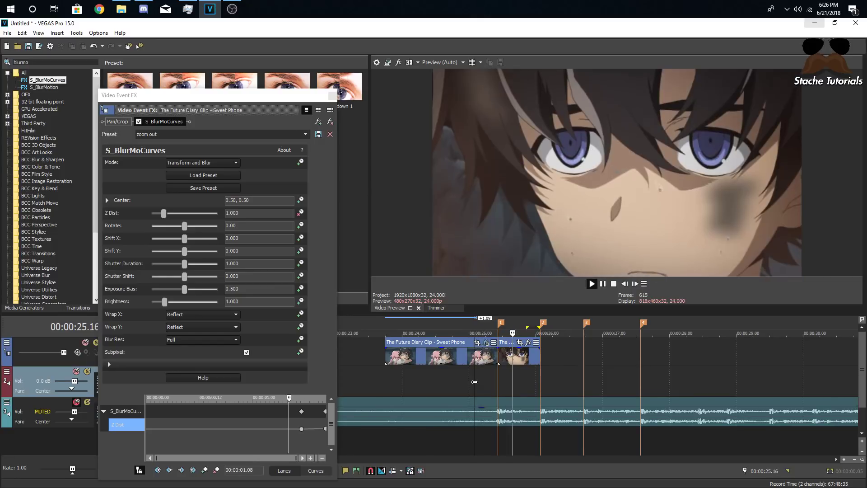
{"action": "key", "text": "space"}
{"action": "key", "text": "space"}
{"action": "key", "text": "space"}
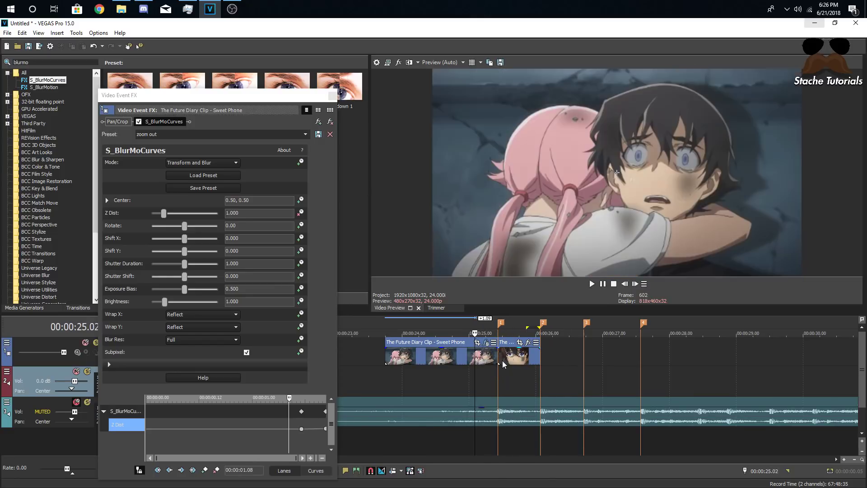
Set the Z Dist keyframe at 00:00:01.11 to Slow Fade.
{"action": "left_click", "coordinate": [503, 361]}
{"action": "scroll", "coordinate": [235, 420], "scroll_direction": "up", "scroll_amount": 2}
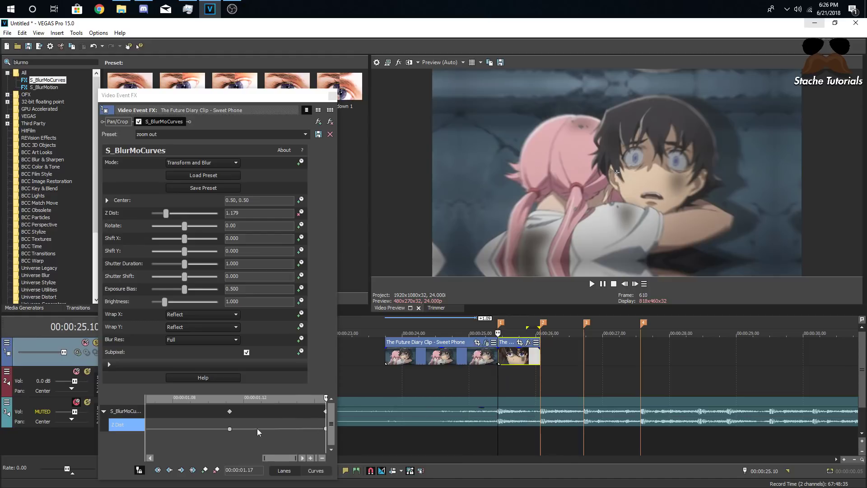
{"action": "left_click", "coordinate": [231, 430]}
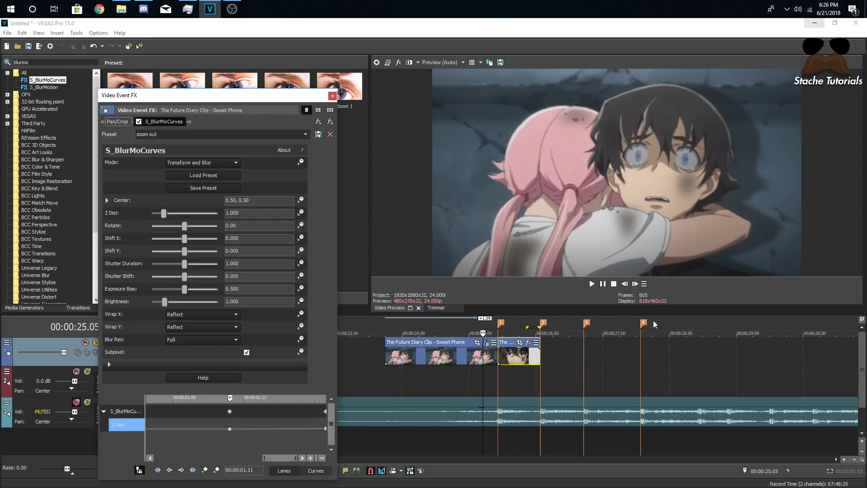
{"action": "right_click", "coordinate": [230, 430]}
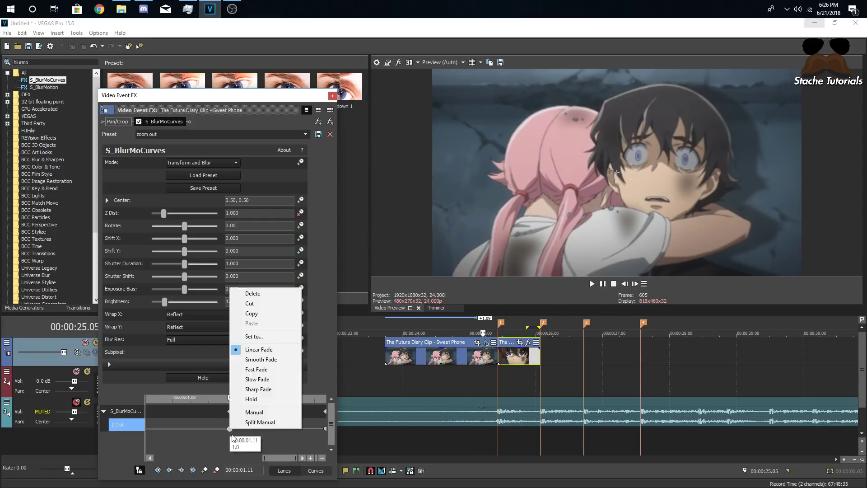
{"action": "left_click", "coordinate": [253, 380]}
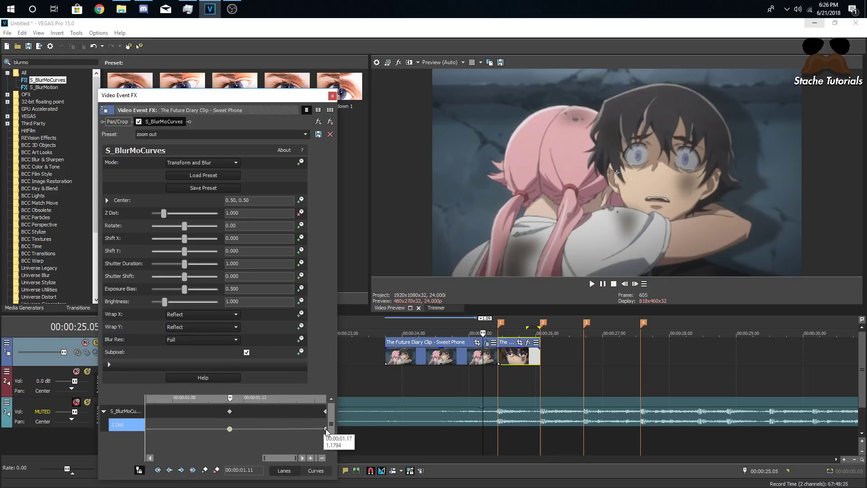
Set the last Z Dist keyframe to Fast Fade and place the playhead before the transition at 00:00:24.21.
{"action": "left_click", "coordinate": [326, 429]}
{"action": "right_click", "coordinate": [326, 429]}
{"action": "left_click", "coordinate": [357, 364]}
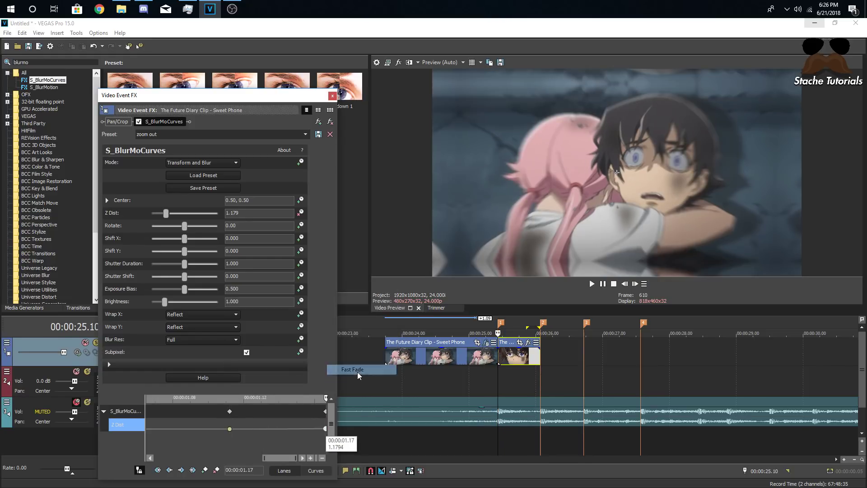
{"action": "right_click", "coordinate": [325, 428]}
{"action": "left_click", "coordinate": [353, 367]}
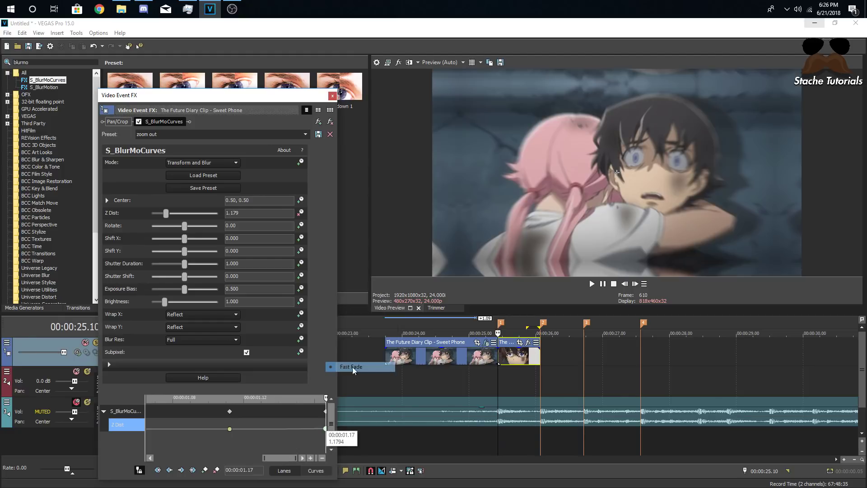
{"action": "left_click", "coordinate": [459, 381]}
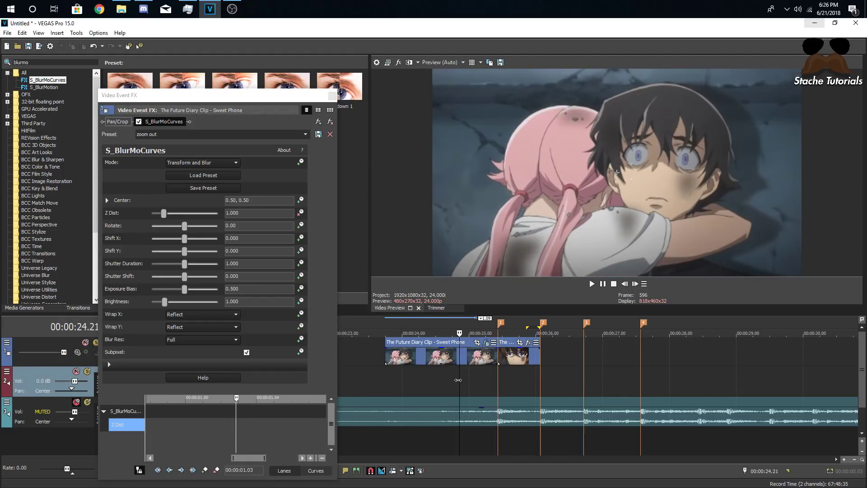
Play the zoom-out transition from 00:00:24.21 through the second clip.
{"action": "scroll", "coordinate": [253, 424], "scroll_direction": "down", "scroll_amount": 3}
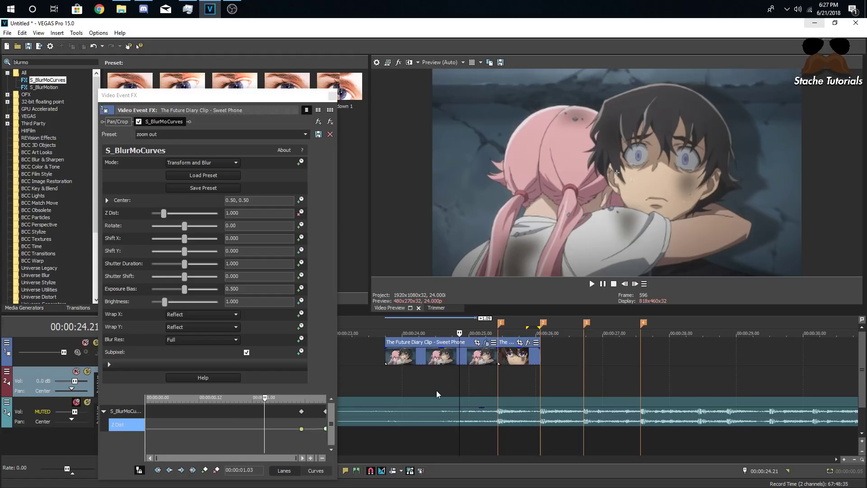
{"action": "key", "text": "space"}
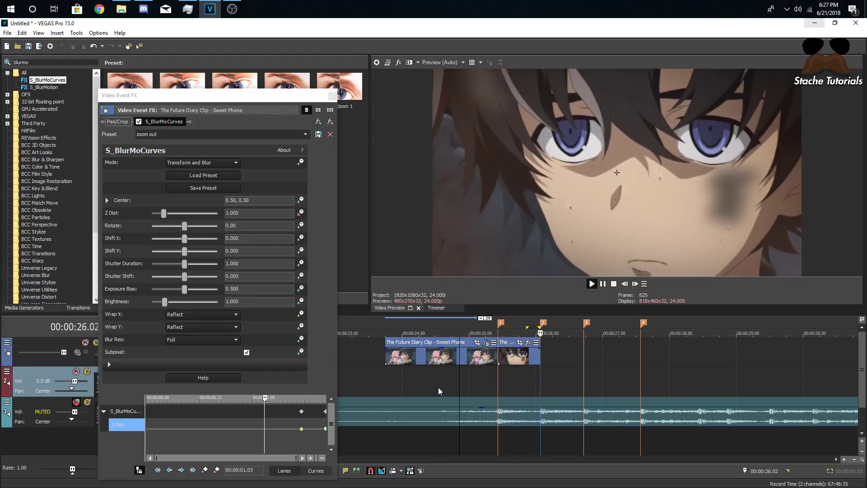
{"action": "key", "text": "space"}
{"action": "key", "text": "space"}
{"action": "key", "text": "space"}
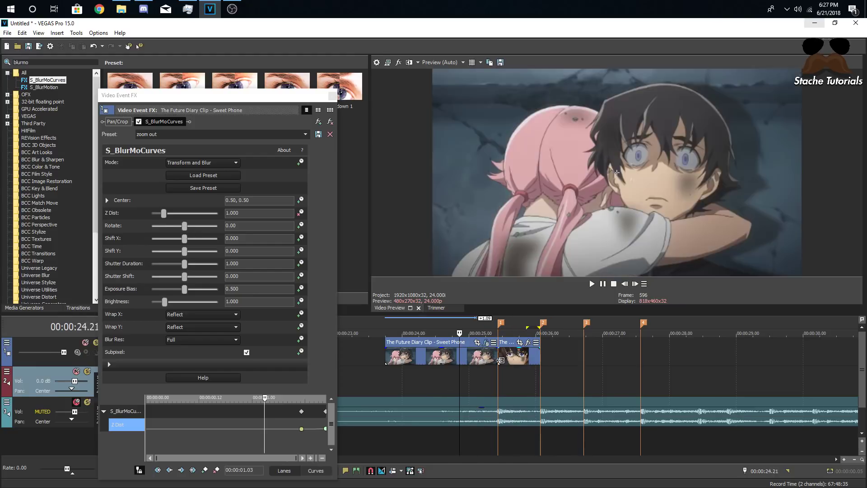
Set the first clip's Z Dist at its end, 00:00:25.10, to about 1.367 and replay from about 00:00:24.19.
{"action": "left_click", "coordinate": [499, 360]}
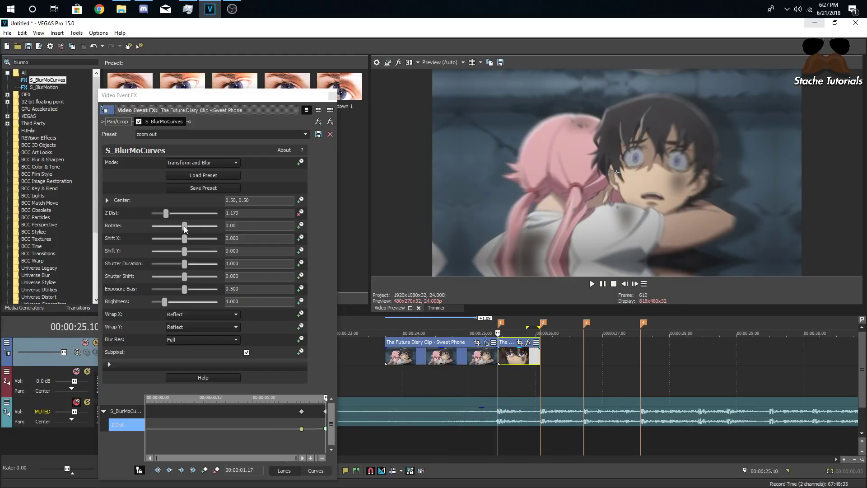
{"action": "left_click_drag", "start_coordinate": [167, 214], "coordinate": [170, 213]}
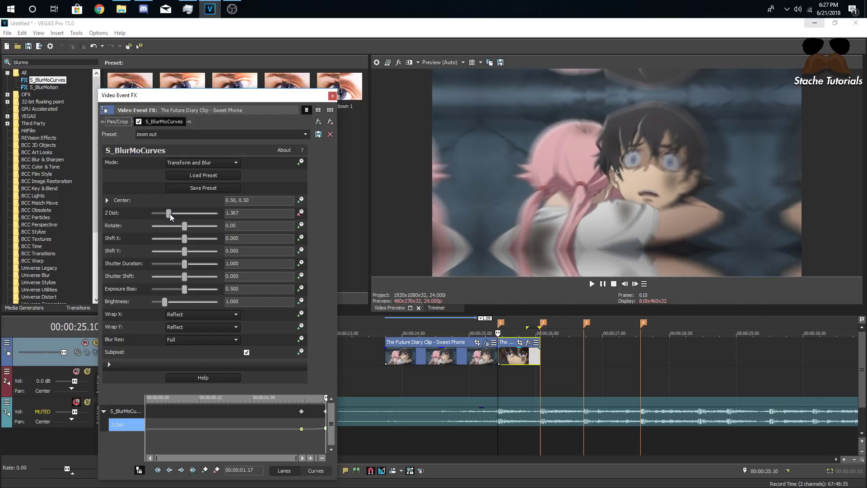
{"action": "left_click", "coordinate": [456, 375]}
{"action": "key", "text": "space"}
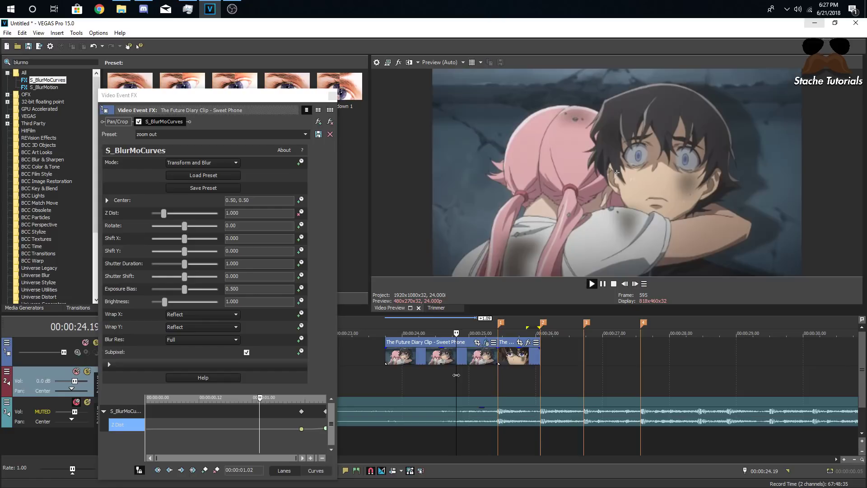
{"action": "key", "text": "space"}
Close the first clip's effect settings, then animate Z Dist in the second clip's S_BlurMoCurves and set it to 0.633 at 00:00:00.01.
{"action": "left_click", "coordinate": [332, 95]}
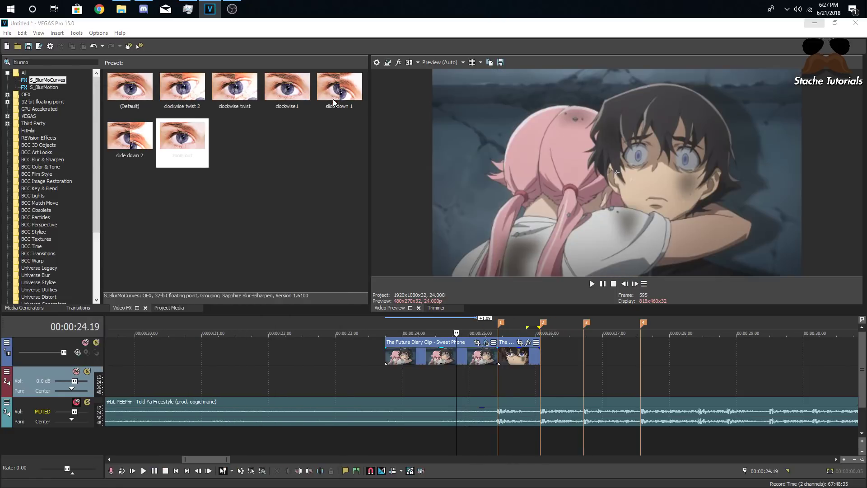
{"action": "left_click", "coordinate": [501, 357]}
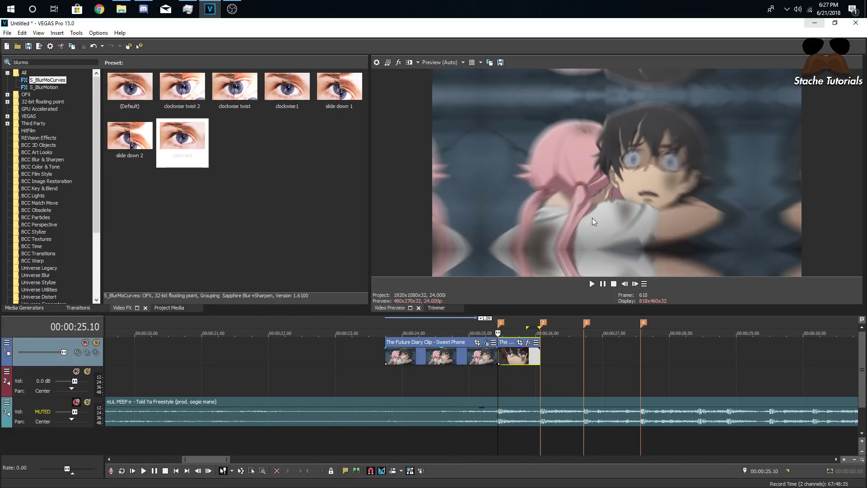
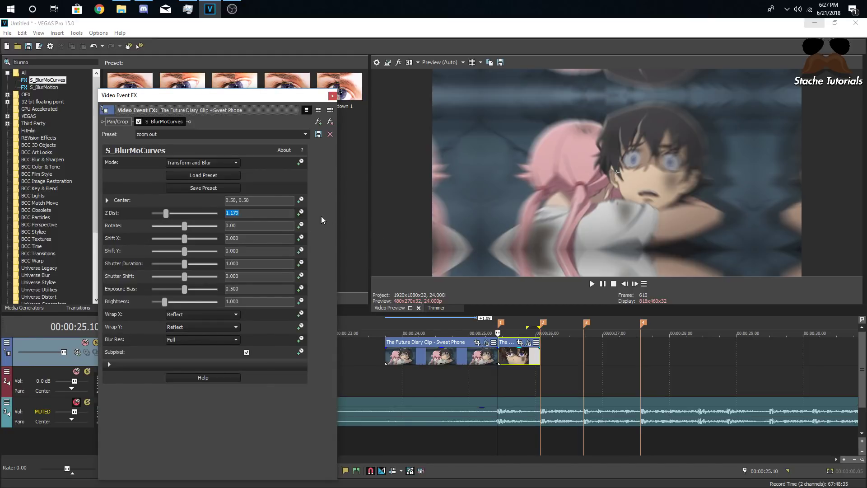
{"action": "left_click", "coordinate": [301, 213]}
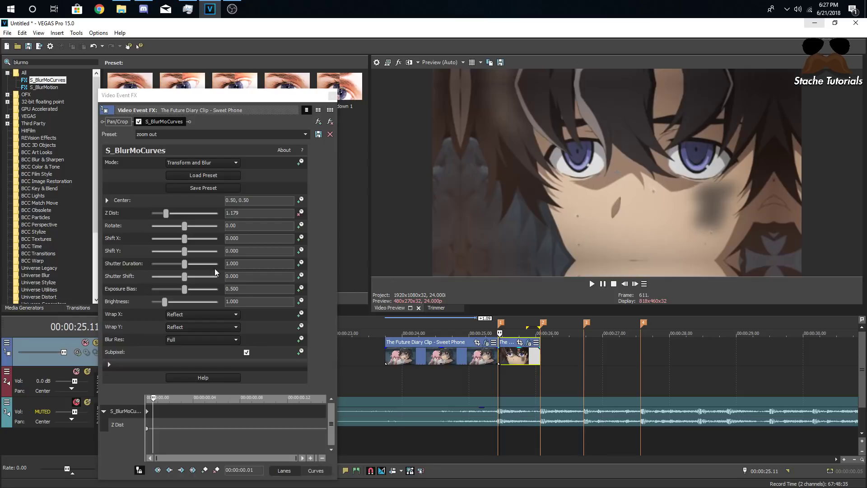
{"action": "left_click_drag", "start_coordinate": [166, 213], "coordinate": [159, 216]}
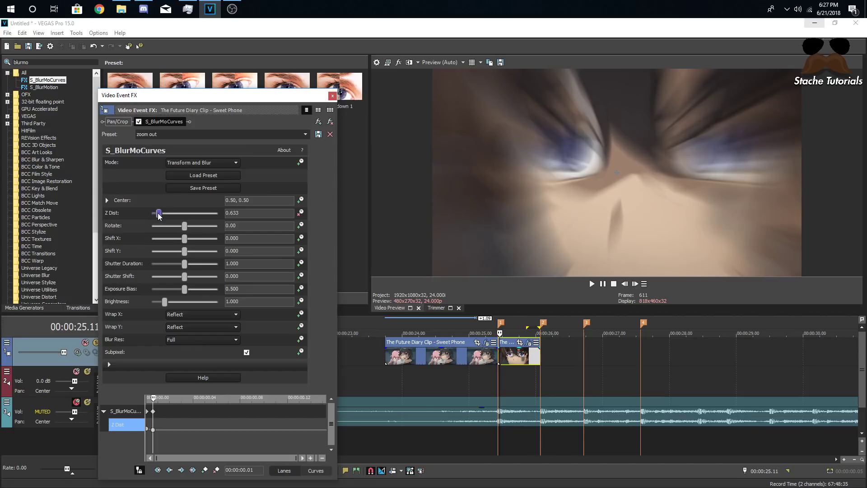
Delete the second clip's Z Dist keyframe at 00:00:00.00.
{"action": "left_click", "coordinate": [146, 427]}
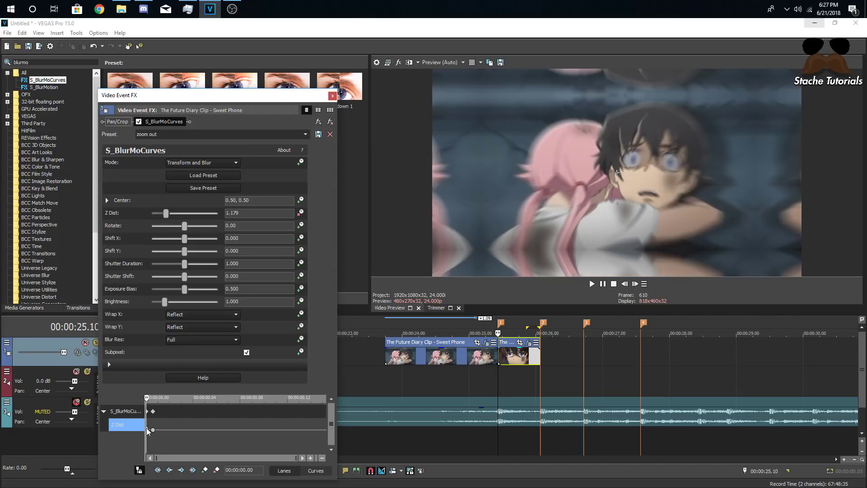
{"action": "right_click", "coordinate": [146, 427]}
{"action": "left_click", "coordinate": [169, 322]}
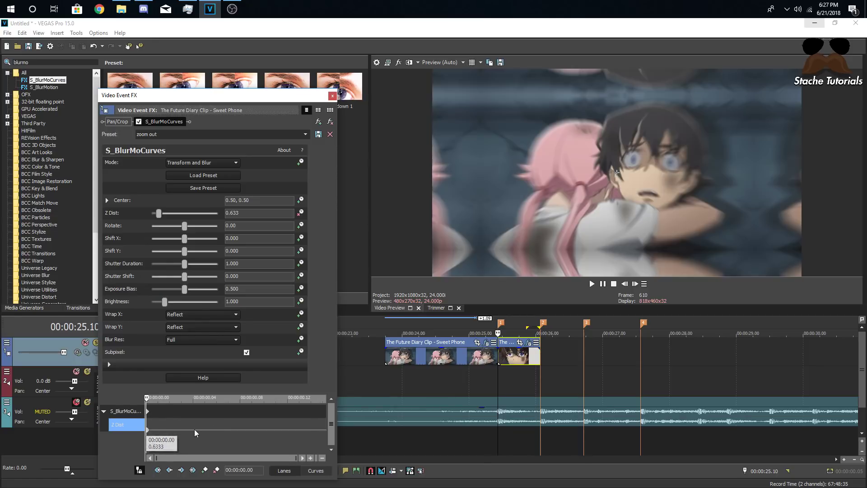
Add a Z Dist keyframe of 1 at 00:00:00.05 in the second clip.
{"action": "left_click", "coordinate": [635, 287]}
{"action": "left_click", "coordinate": [635, 288]}
{"action": "left_click", "coordinate": [635, 288]}
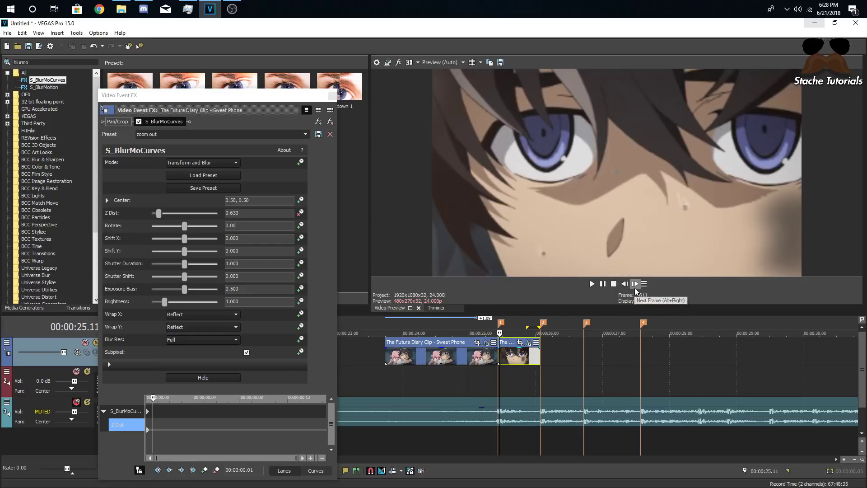
{"action": "left_click", "coordinate": [635, 284]}
{"action": "left_click", "coordinate": [635, 284]}
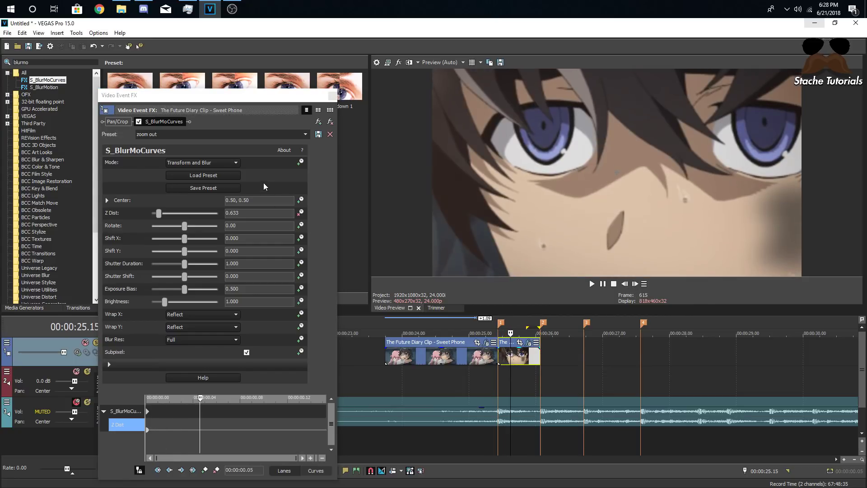
{"action": "double_click", "coordinate": [232, 212]}
{"action": "type", "text": "1"}
{"action": "key", "text": "Return"}
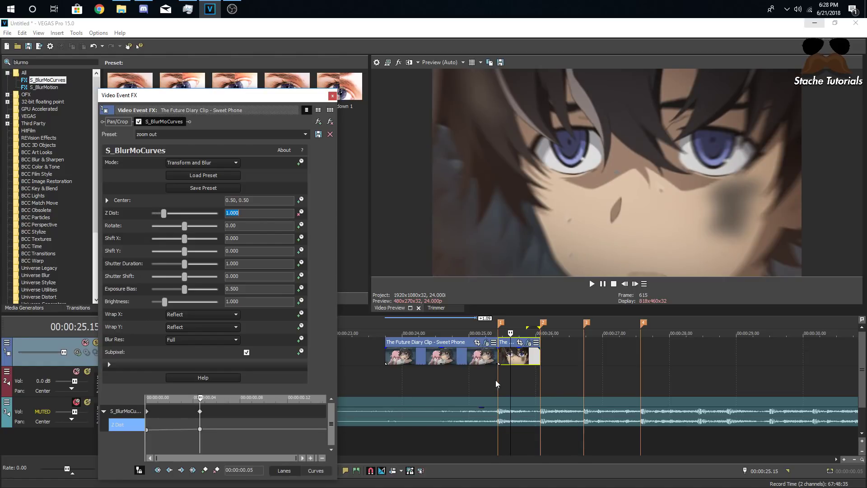
Play the transition from 00:00:25.04, near the end of the first clip, into the second clip.
{"action": "left_click", "coordinate": [481, 376]}
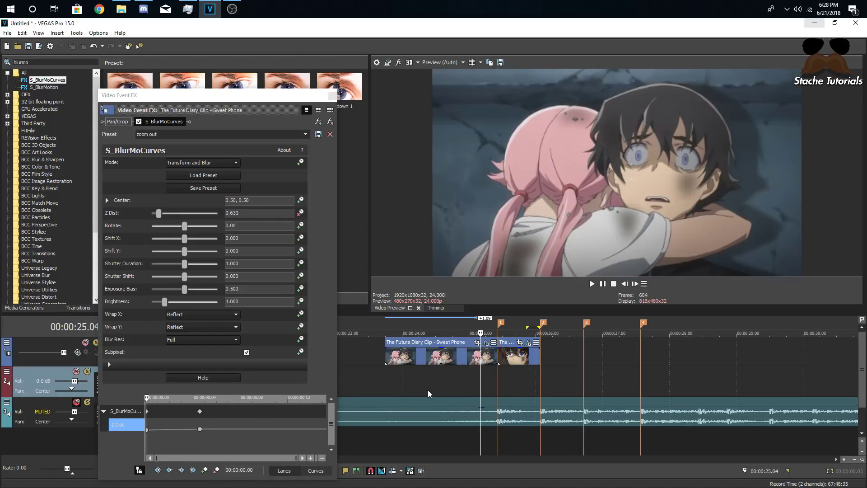
{"action": "key", "text": "space"}
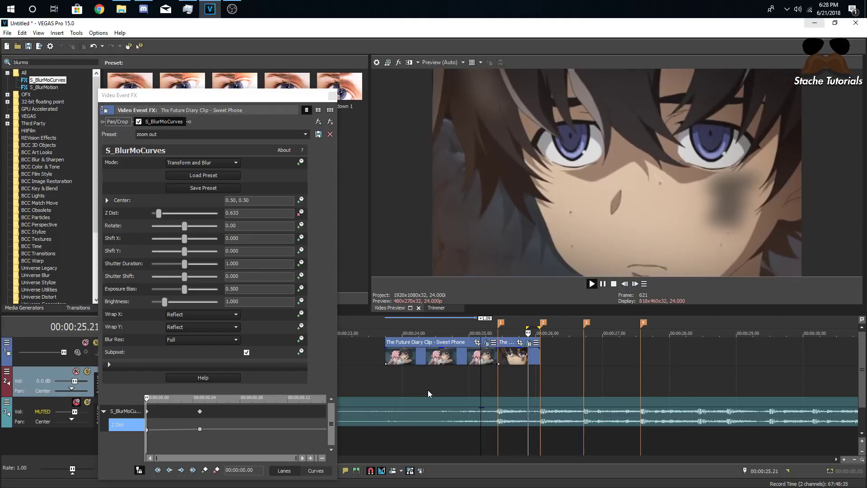
{"action": "key", "text": "space"}
{"action": "key", "text": "space"}
{"action": "key", "text": "space"}
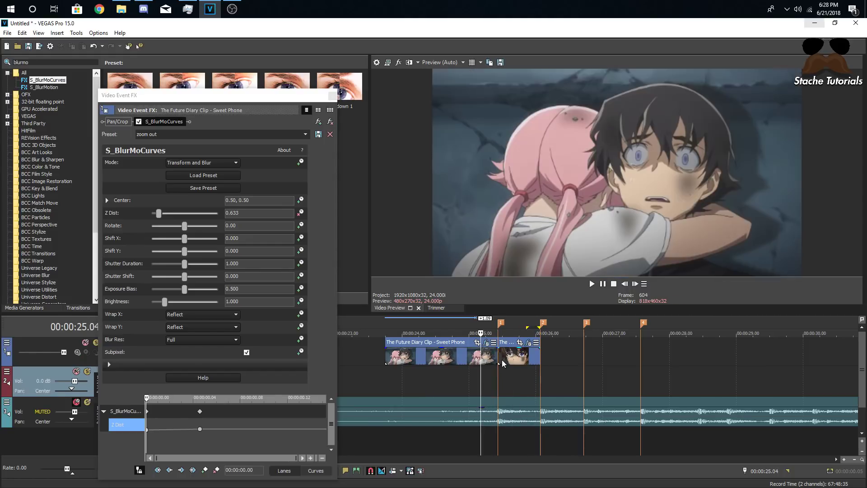
Set the second clip's first Z Dist keyframe to Fast Fade and the one at 00:00:00.05 to Slow Fade.
{"action": "left_click", "coordinate": [503, 359]}
{"action": "left_click", "coordinate": [147, 430]}
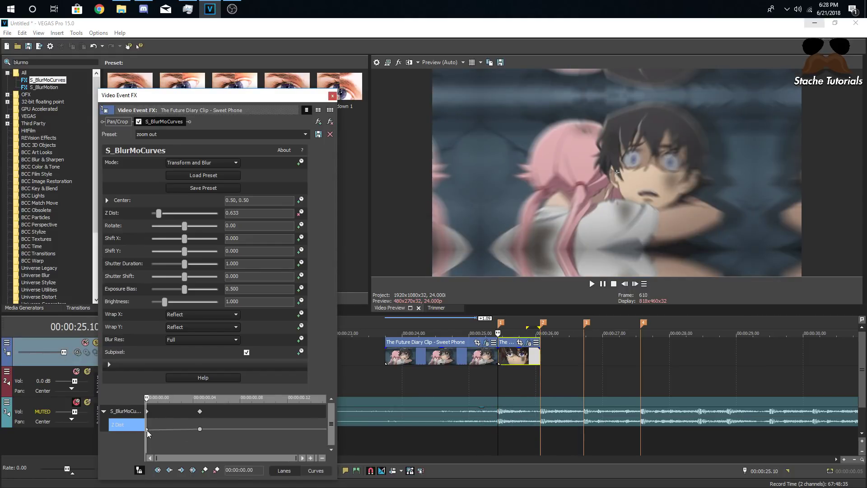
{"action": "right_click", "coordinate": [147, 430]}
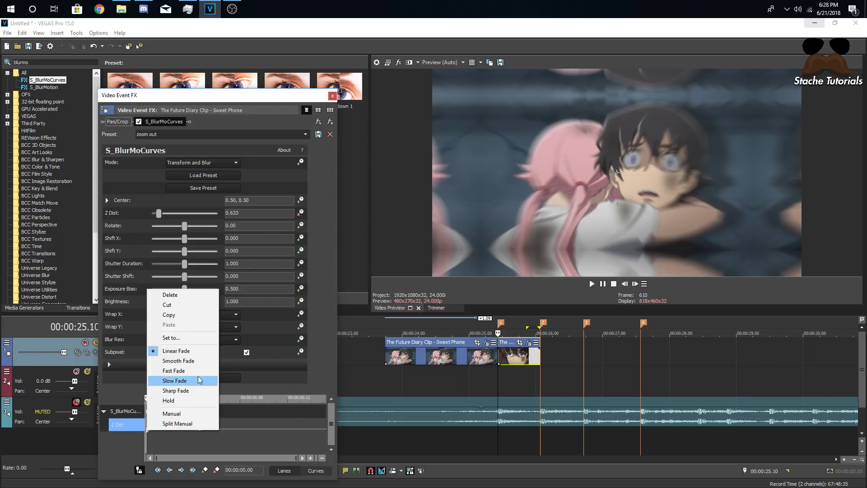
{"action": "left_click", "coordinate": [174, 381]}
{"action": "double_click", "coordinate": [201, 429]}
{"action": "right_click", "coordinate": [200, 429]}
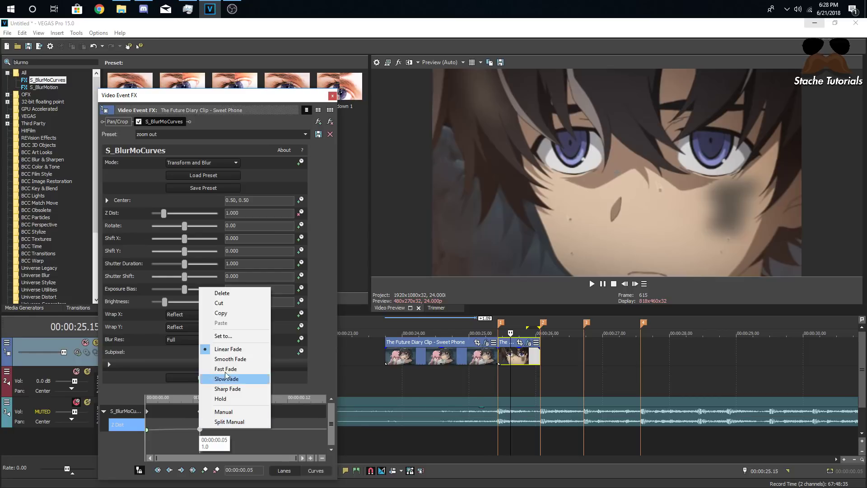
{"action": "left_click", "coordinate": [231, 379]}
Replay the transition between the clips several times to check the new keyframe fades.
{"action": "left_click", "coordinate": [461, 392]}
{"action": "key", "text": "space"}
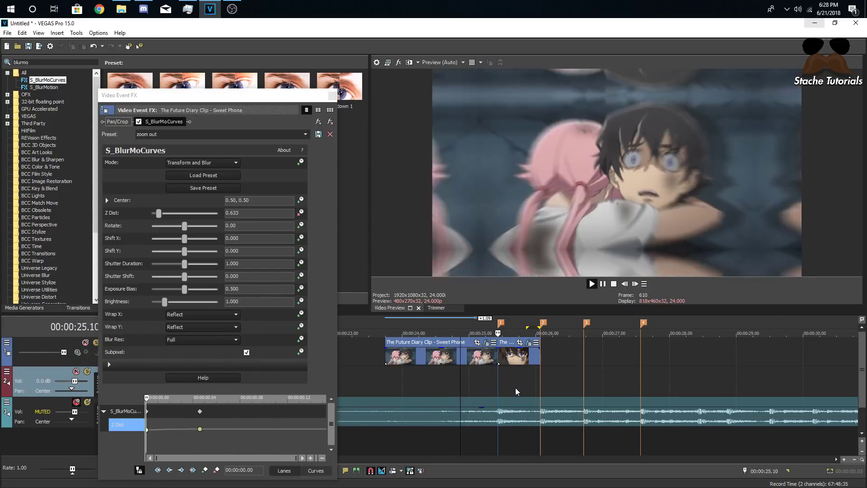
{"action": "left_click", "coordinate": [527, 360]}
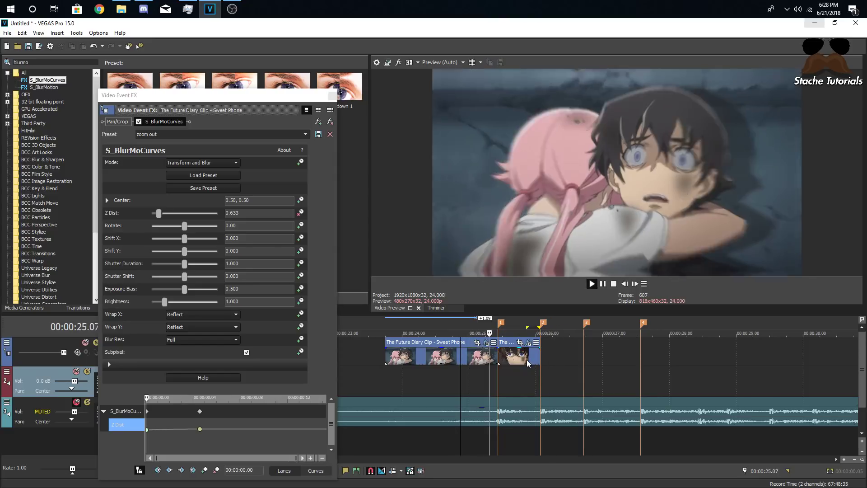
{"action": "key", "text": "space"}
{"action": "left_click", "coordinate": [452, 384]}
{"action": "left_click", "coordinate": [505, 360]}
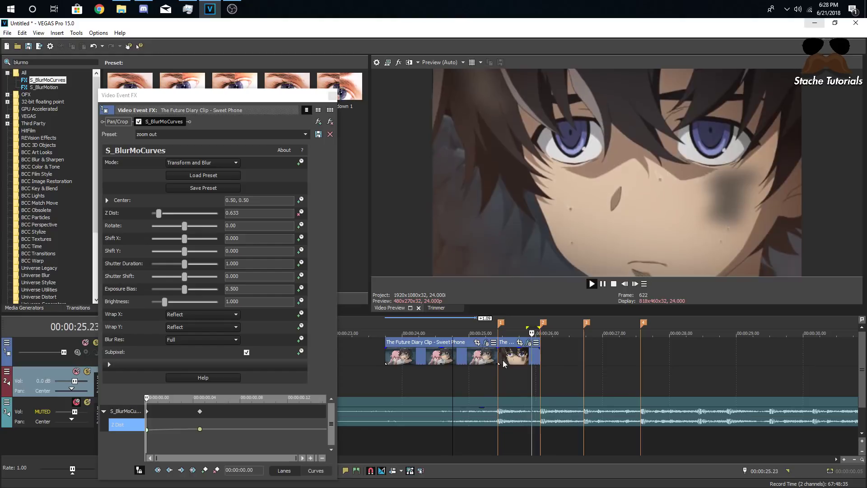
Set the second clip's Z Dist keyframe at 00:00:00.00 to Slow Fade.
{"action": "left_click", "coordinate": [147, 430]}
{"action": "right_click", "coordinate": [148, 430]}
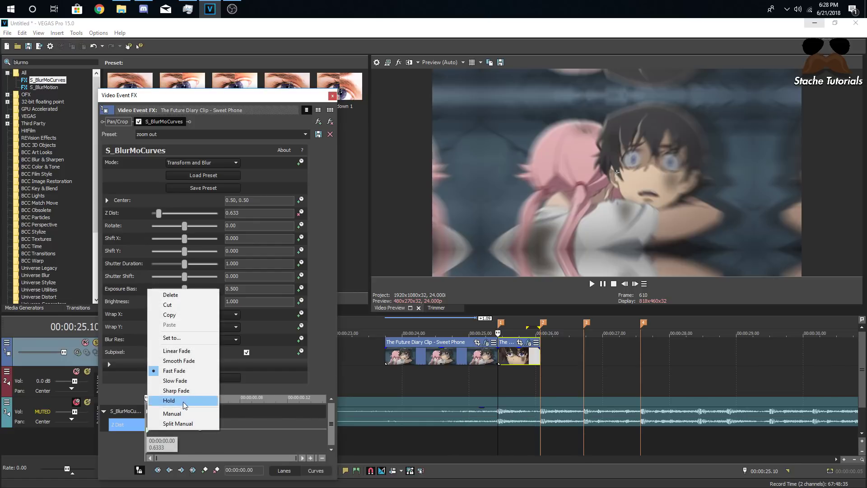
{"action": "left_click", "coordinate": [181, 380]}
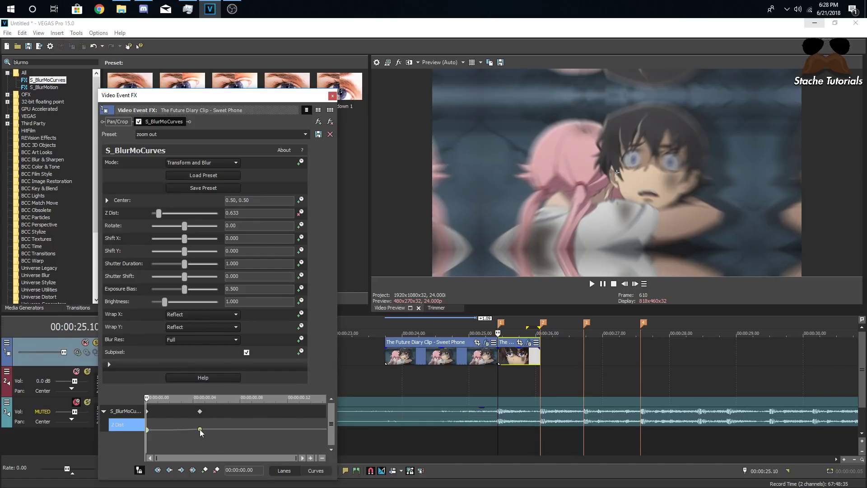
Set the second clip's Z Dist keyframe at 00:00:00.05 to Fast Fade.
{"action": "left_click", "coordinate": [200, 429]}
{"action": "right_click", "coordinate": [199, 429]}
{"action": "left_click", "coordinate": [184, 416]}
{"action": "left_click", "coordinate": [200, 430]}
{"action": "right_click", "coordinate": [199, 429]}
{"action": "left_click", "coordinate": [231, 360]}
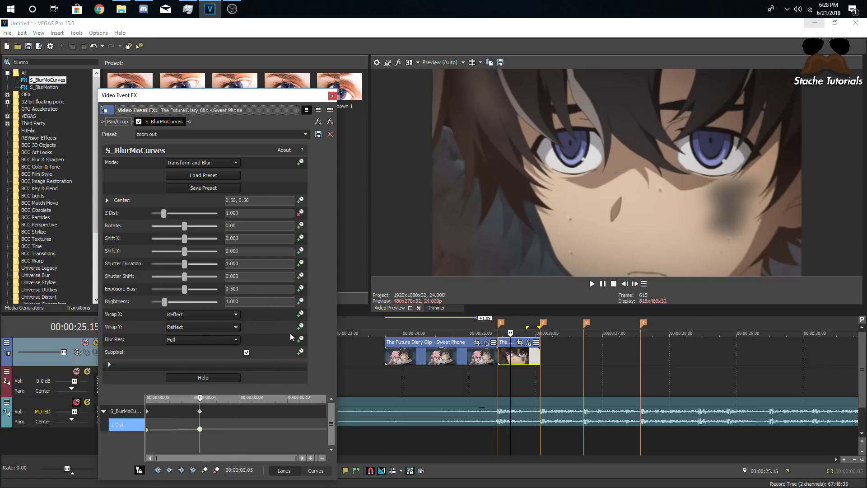
Examine the second clip's zoom frame by frame from its start, then replay the transition from 00:00:25.07.
{"action": "left_click", "coordinate": [147, 429]}
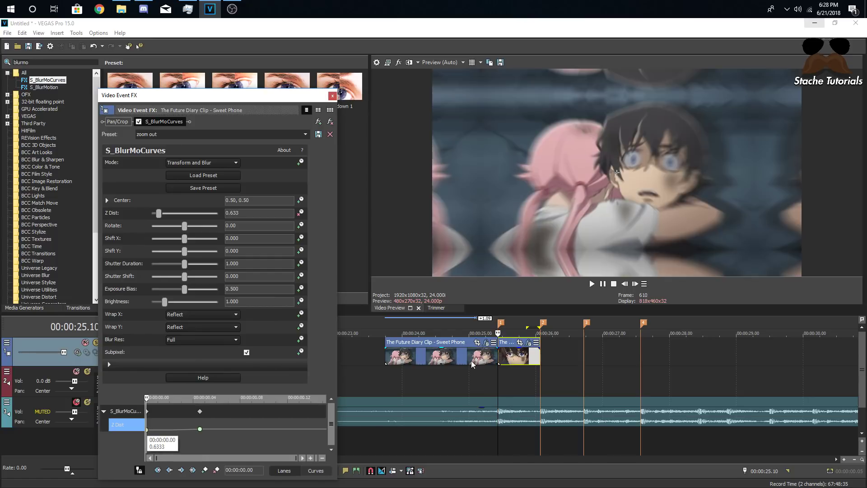
{"action": "left_click", "coordinate": [635, 283]}
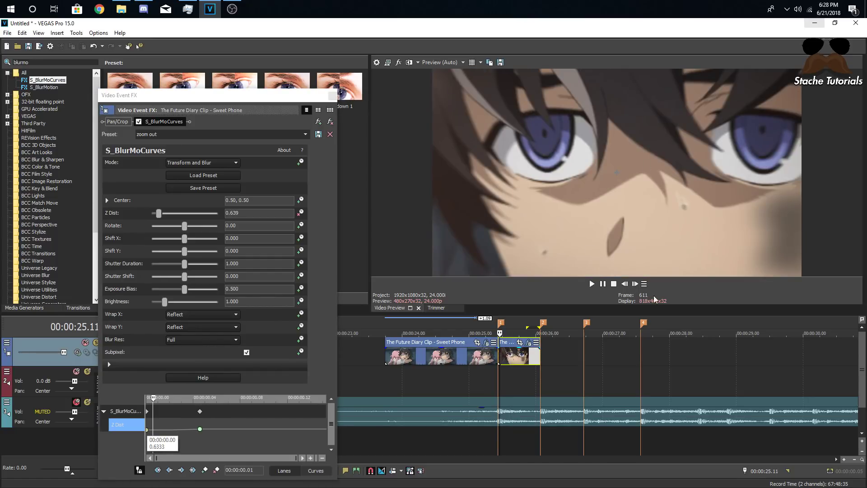
{"action": "left_click", "coordinate": [636, 283]}
{"action": "left_click", "coordinate": [636, 283]}
{"action": "left_click", "coordinate": [489, 376]}
{"action": "key", "text": "space"}
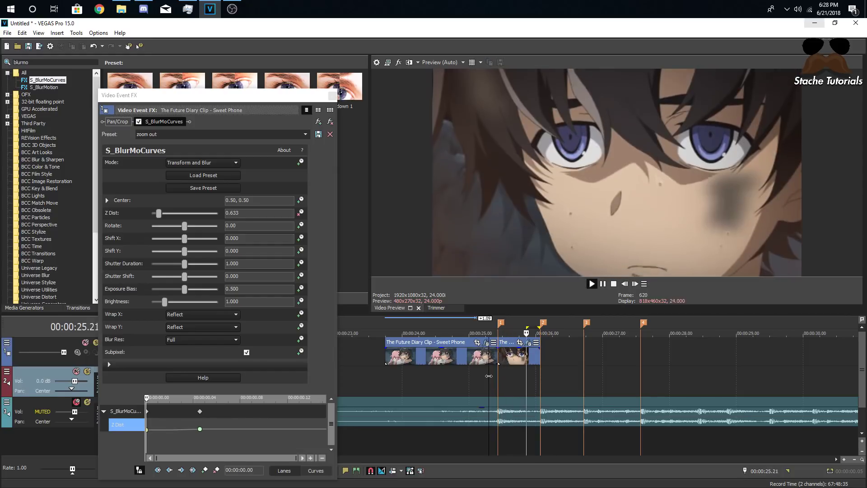
{"action": "key", "text": "space"}
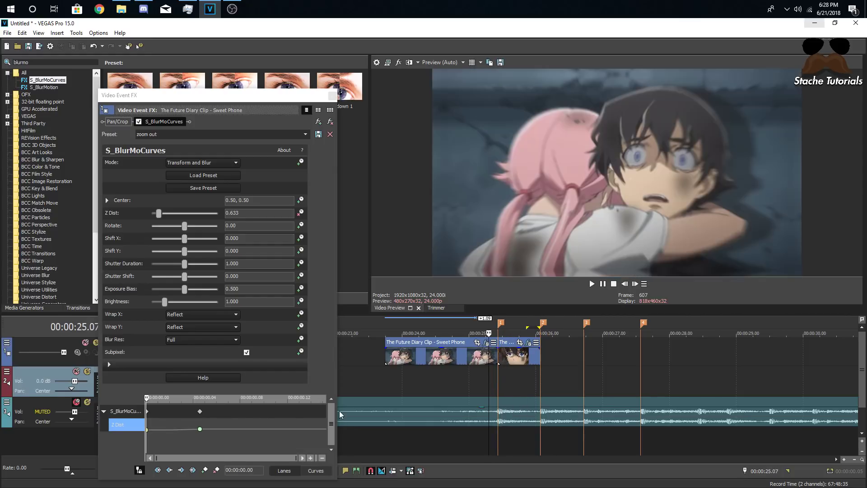
Set the second clip's Z Dist keyframe at 00:00:00.05 to Slow Fade and replay the transition.
{"action": "left_click", "coordinate": [200, 429]}
{"action": "right_click", "coordinate": [200, 429]}
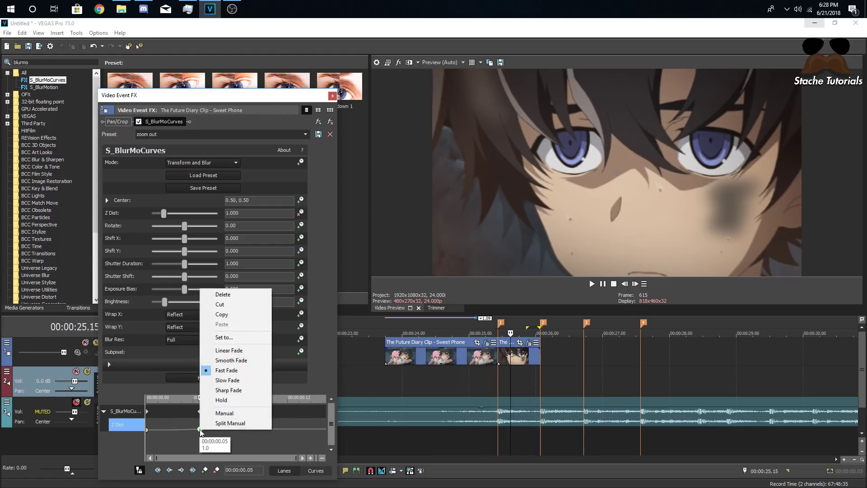
{"action": "left_click", "coordinate": [232, 381]}
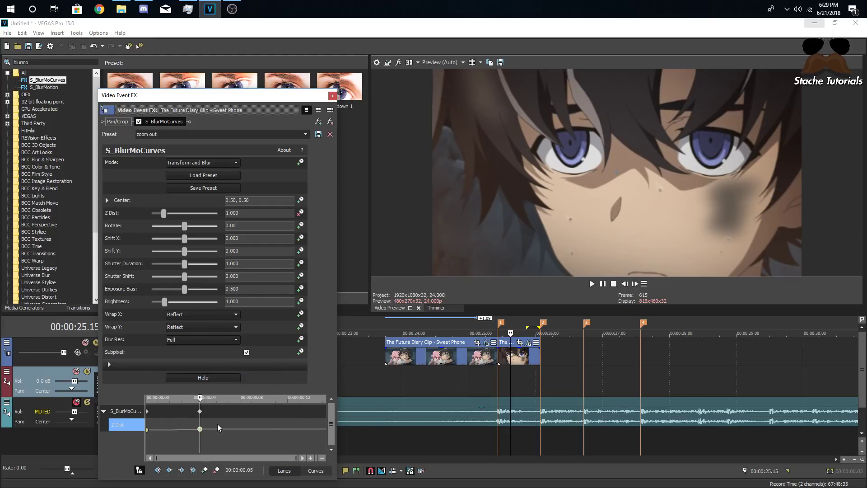
{"action": "left_click", "coordinate": [473, 381]}
{"action": "key", "text": "space"}
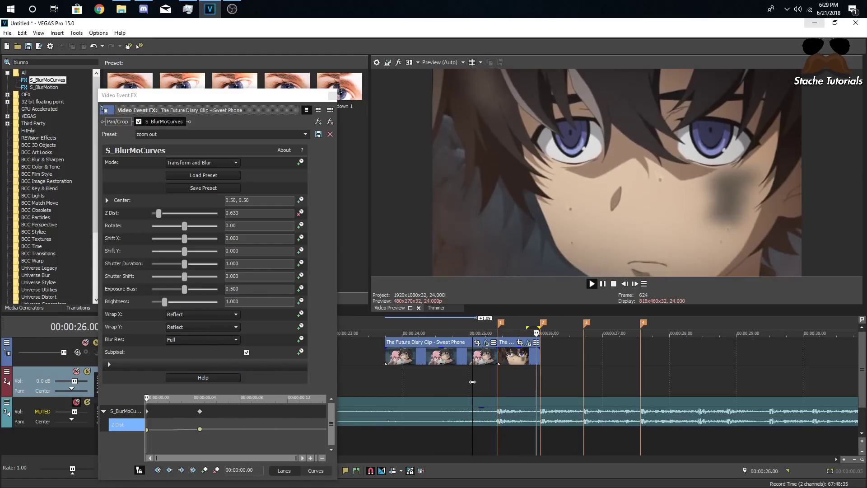
Set the second clip's Z Dist keyframe at 00:00:00.05 to Smooth Fade, replay the transition, and close the effect settings.
{"action": "key", "text": "space"}
{"action": "left_click", "coordinate": [200, 429]}
{"action": "right_click", "coordinate": [200, 429]}
{"action": "left_click", "coordinate": [219, 351]}
{"action": "right_click", "coordinate": [200, 429]}
{"action": "left_click", "coordinate": [233, 358]}
{"action": "left_click", "coordinate": [476, 380]}
{"action": "key", "text": "space"}
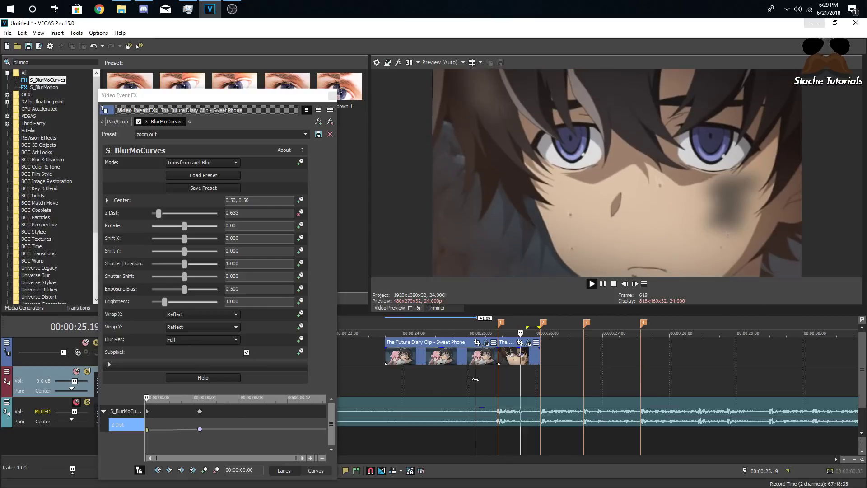
{"action": "key", "text": "space"}
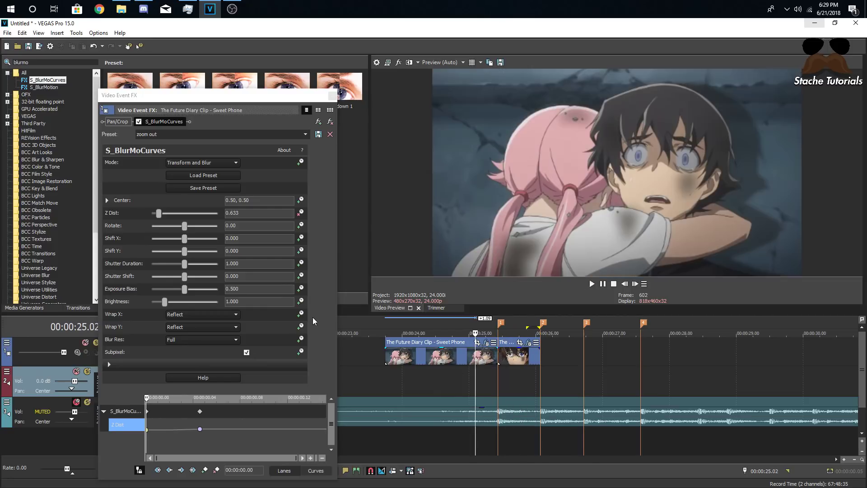
{"action": "key", "text": "Escape"}
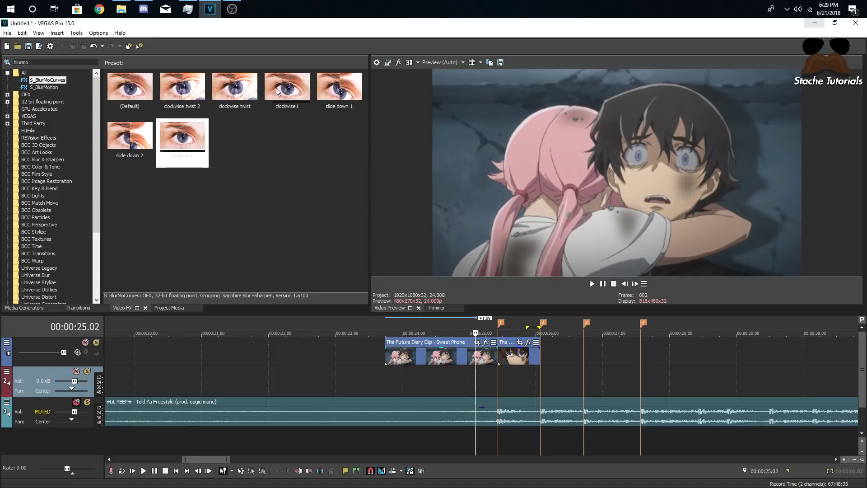
Apply the S_BlurMoCurves clockwise twist preset to the first clip and move to its end at 00:00:25.10.
{"action": "left_click", "coordinate": [496, 357]}
{"action": "scroll", "coordinate": [500, 360], "scroll_direction": "up", "scroll_amount": 3}
{"action": "left_click", "coordinate": [465, 357]}
{"action": "left_click_drag", "start_coordinate": [224, 91], "coordinate": [478, 358]}
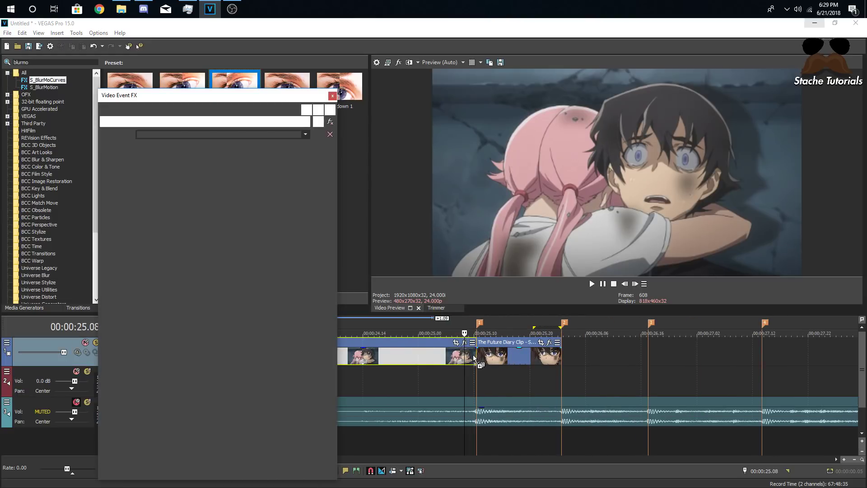
{"action": "left_click", "coordinate": [477, 360]}
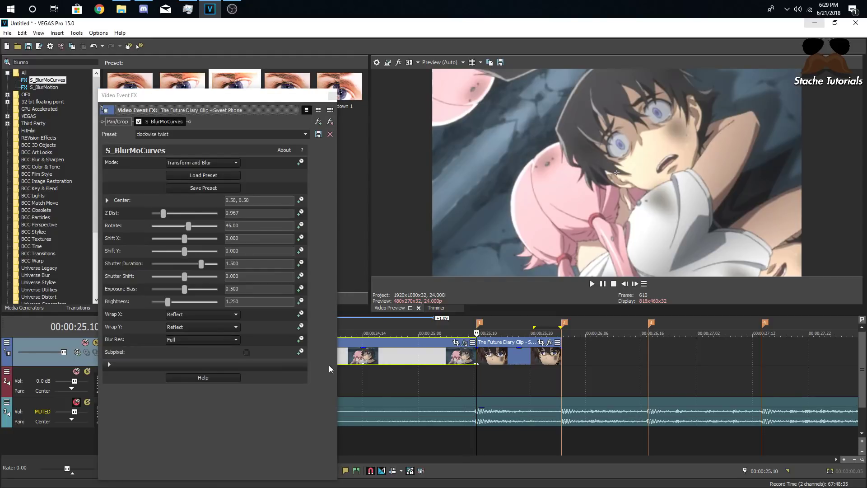
{"action": "left_click", "coordinate": [248, 265]}
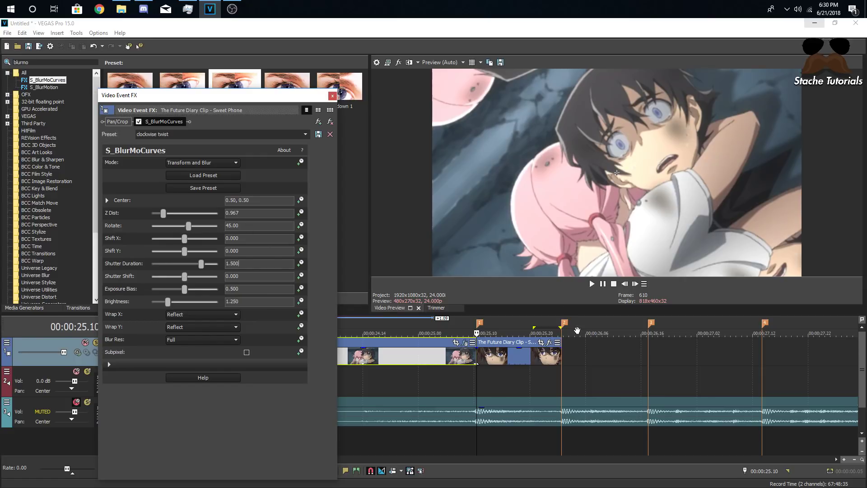
Step back five frames from the first clip's end to 00:00:25.05, and return to the cut at 00:00:25.10.
{"action": "left_click", "coordinate": [625, 284]}
{"action": "left_click", "coordinate": [625, 284]}
{"action": "left_click", "coordinate": [625, 283]}
{"action": "left_click", "coordinate": [624, 284]}
{"action": "left_click", "coordinate": [625, 284]}
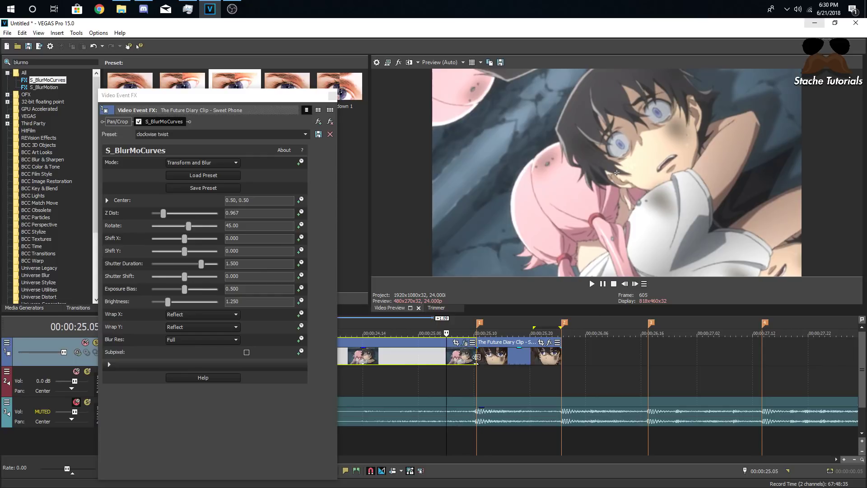
{"action": "left_click", "coordinate": [476, 357]}
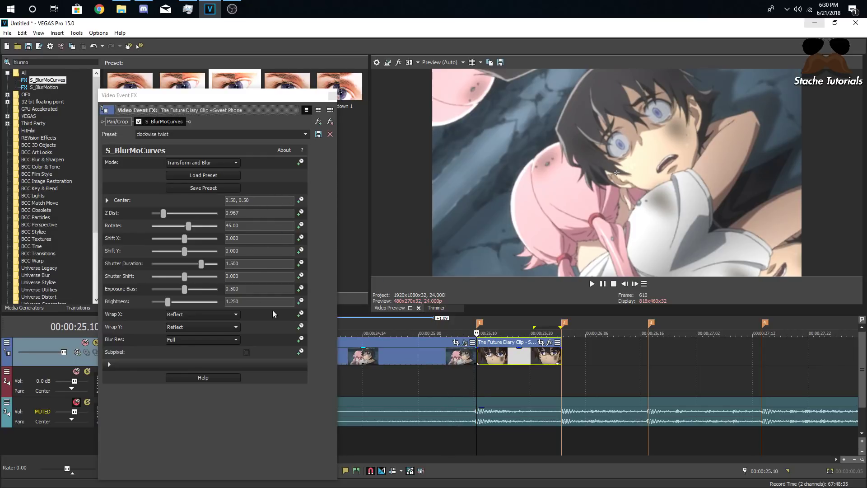
Enable animation for Z Dist, Rotate, Shutter Duration and Brightness, and add a keyframe at the first clip's end.
{"action": "left_click", "coordinate": [300, 213]}
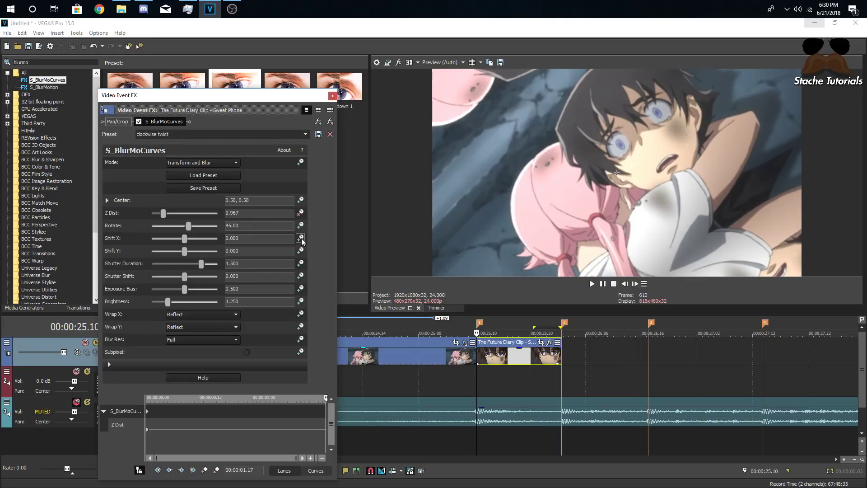
{"action": "left_click", "coordinate": [300, 225]}
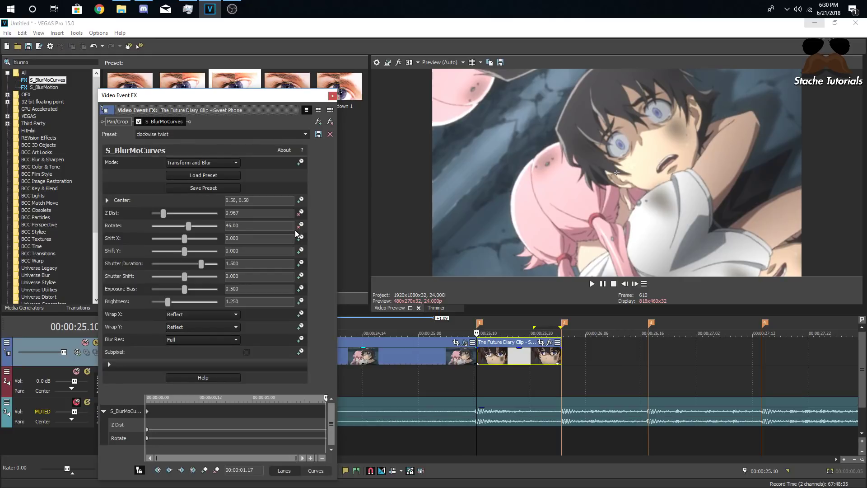
{"action": "left_click", "coordinate": [300, 263]}
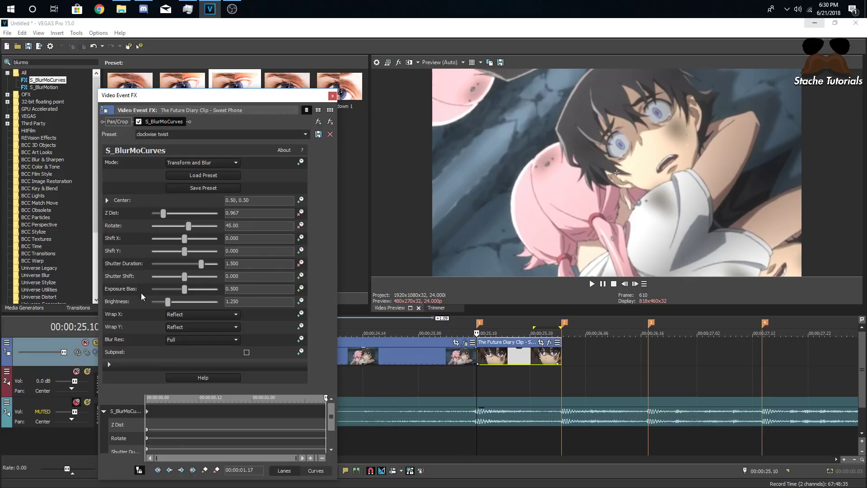
{"action": "left_click", "coordinate": [300, 302]}
{"action": "left_click", "coordinate": [204, 470]}
Keyframe the (Default) preset values five frames before the first clip's end, at effect time 00:00:01.11.
{"action": "left_click", "coordinate": [625, 284]}
{"action": "left_click", "coordinate": [625, 284]}
{"action": "left_click", "coordinate": [624, 284]}
{"action": "left_click", "coordinate": [625, 284]}
{"action": "left_click", "coordinate": [625, 284]}
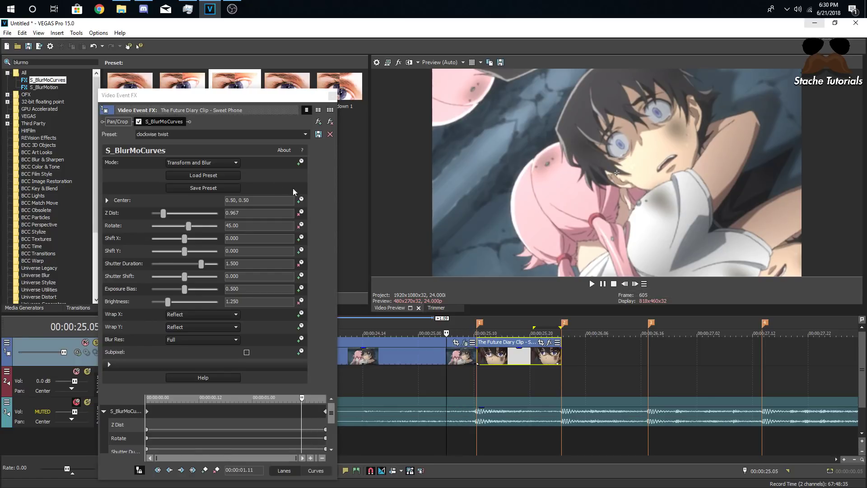
{"action": "left_click", "coordinate": [305, 134]}
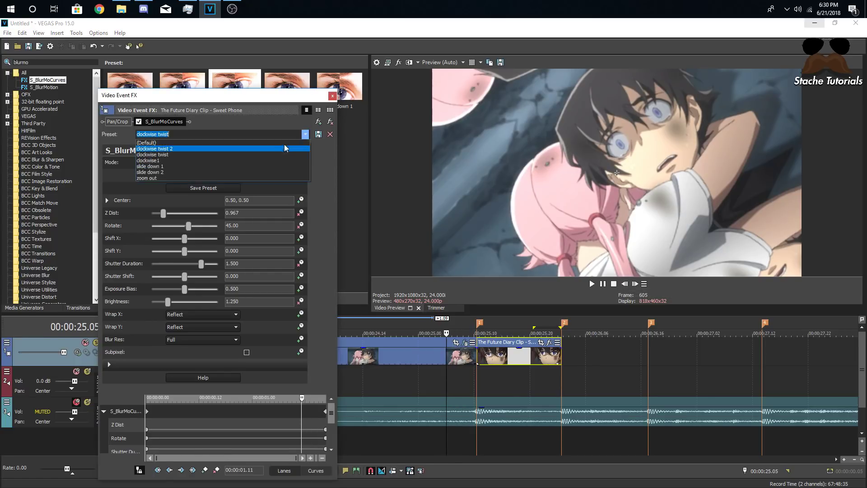
{"action": "left_click", "coordinate": [292, 141]}
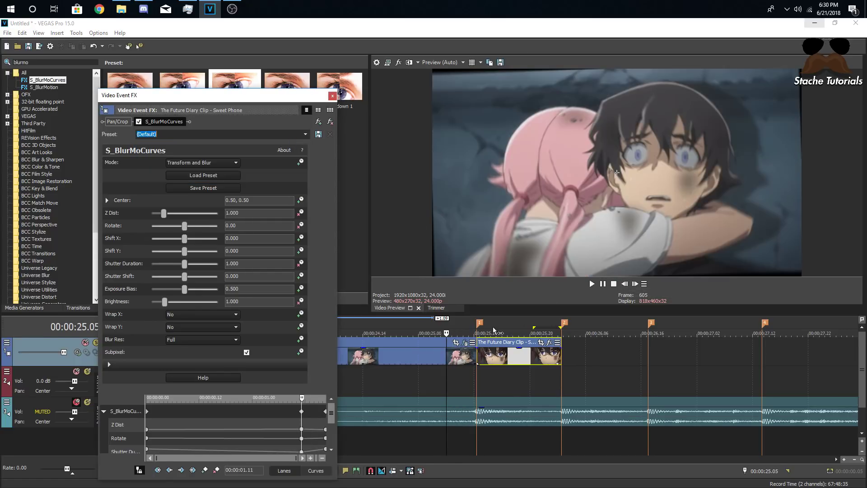
{"action": "left_click", "coordinate": [625, 284]}
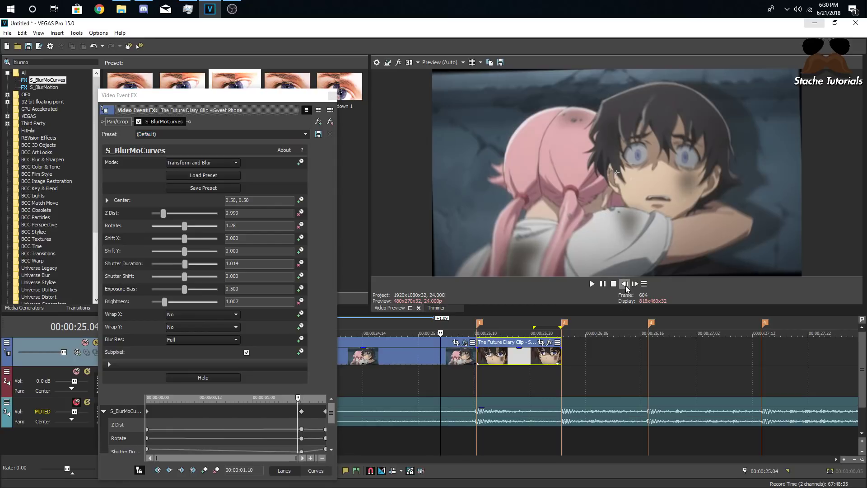
Delete all of the first clip's S_BlurMoCurves keyframes at 00:00:00.00, including Z Dist, Rotate and Shutter Duration.
{"action": "left_click", "coordinate": [335, 416]}
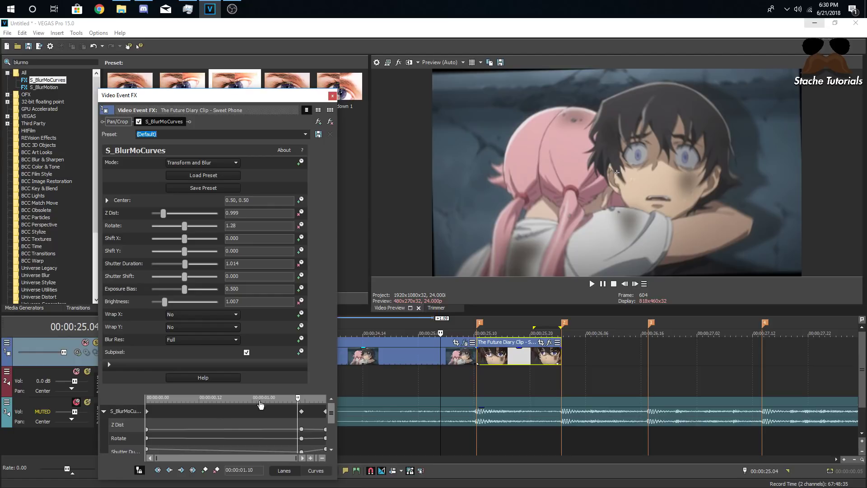
{"action": "left_click", "coordinate": [147, 430]}
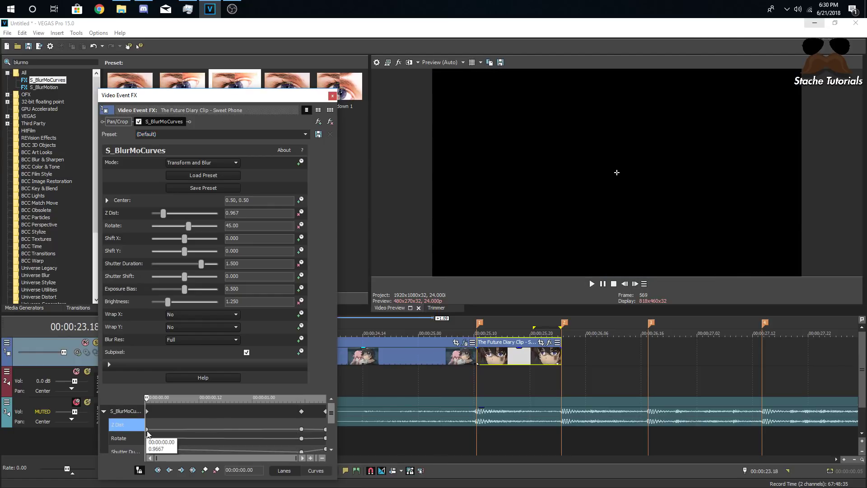
{"action": "key", "text": "Delete"}
{"action": "key", "text": "Tab"}
{"action": "key", "text": "Return"}
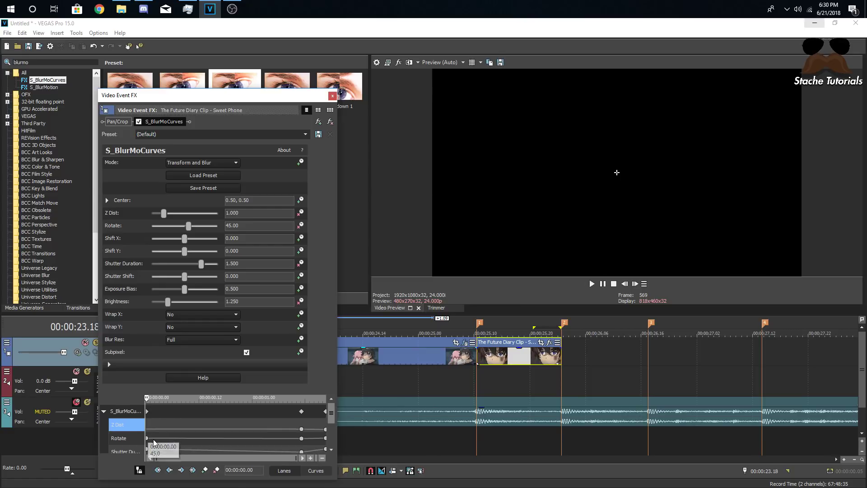
{"action": "left_click", "coordinate": [148, 439]}
{"action": "key", "text": "Delete"}
{"action": "left_click", "coordinate": [148, 449]}
{"action": "key", "text": "Delete"}
{"action": "scroll", "coordinate": [332, 434], "scroll_direction": "down", "scroll_amount": 1}
{"action": "scroll", "coordinate": [272, 417], "scroll_direction": "up", "scroll_amount": 1}
{"action": "left_click", "coordinate": [147, 412]}
{"action": "key", "text": "Delete"}
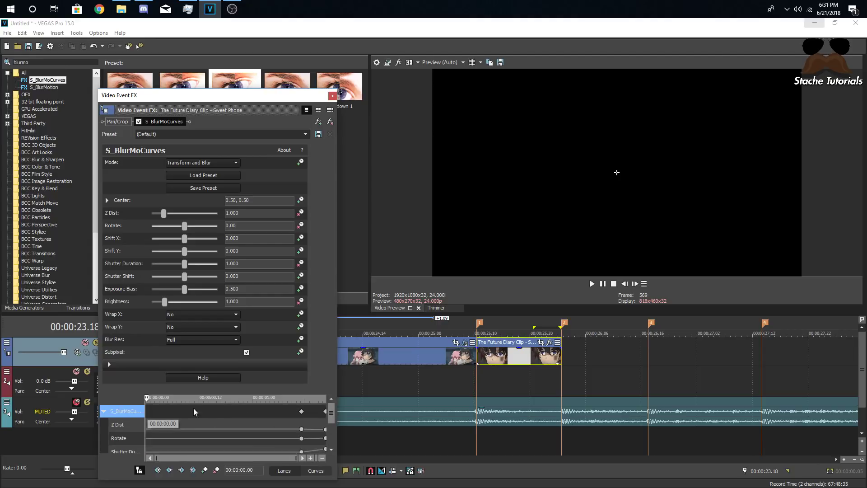
Examine the twist frame by frame from 00:00:25.04 through the cut to 00:00:25.13.
{"action": "left_click", "coordinate": [470, 381]}
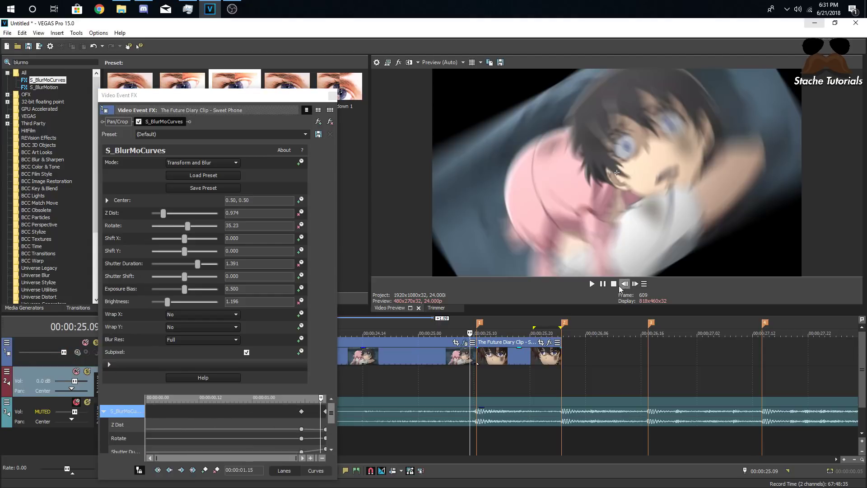
{"action": "left_click", "coordinate": [625, 283]}
{"action": "left_click", "coordinate": [624, 284]}
{"action": "left_click", "coordinate": [625, 283]}
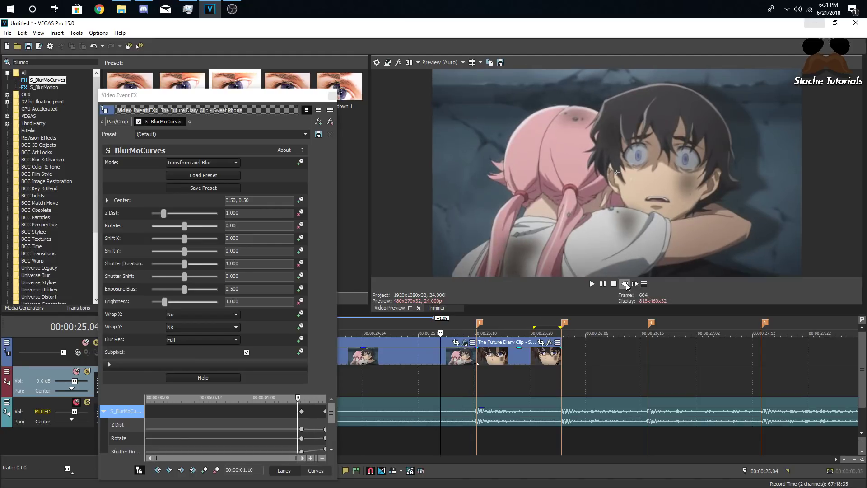
{"action": "left_click", "coordinate": [634, 284]}
{"action": "left_click", "coordinate": [635, 284]}
{"action": "left_click", "coordinate": [635, 284]}
{"action": "left_click", "coordinate": [635, 283]}
{"action": "left_click", "coordinate": [635, 283]}
{"action": "left_click", "coordinate": [635, 284]}
{"action": "left_click", "coordinate": [635, 284]}
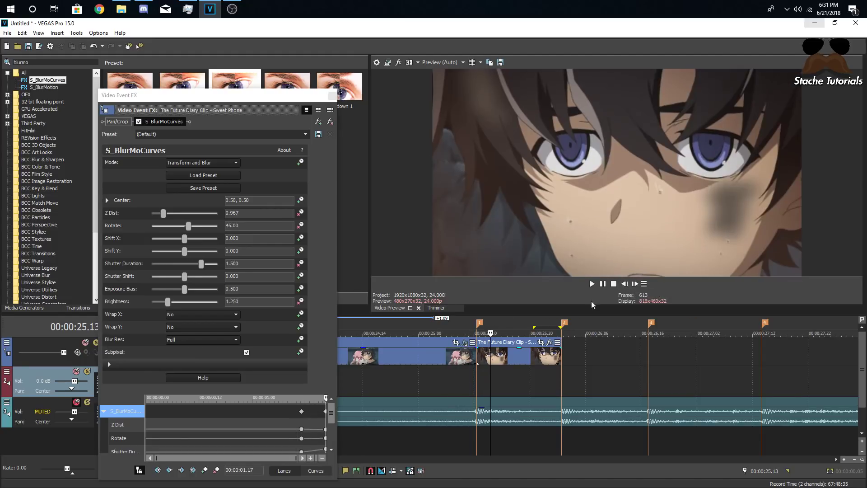
Select the Z Dist, Rotate and Shutter Duration keyframes at 00:00:01.11, and set Wrap X and Wrap Y to Reflect.
{"action": "left_click_drag", "start_coordinate": [324, 430], "coordinate": [302, 438]}
{"action": "left_click", "coordinate": [302, 439]}
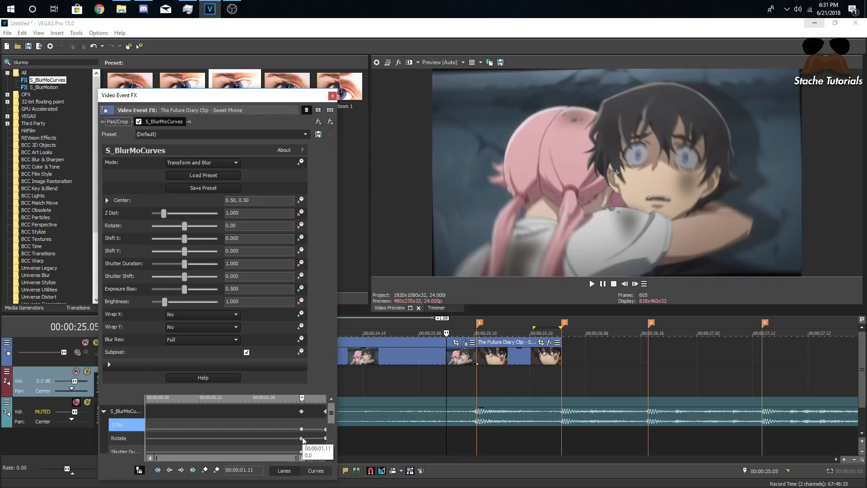
{"action": "left_click", "coordinate": [301, 452], "text": "ctrl"}
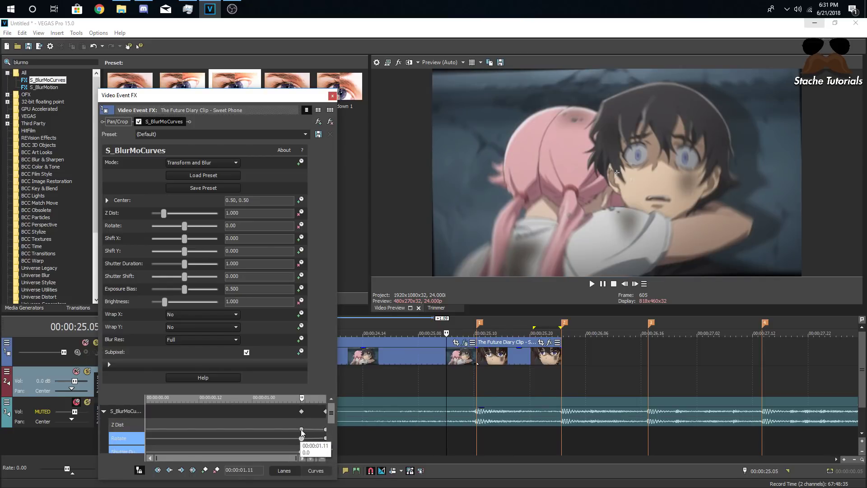
{"action": "left_click", "coordinate": [301, 429], "text": "ctrl"}
{"action": "left_click", "coordinate": [219, 315]}
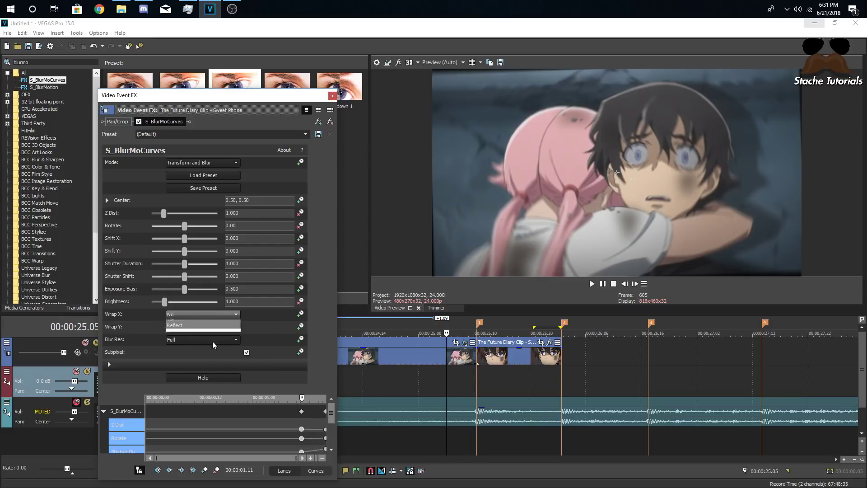
{"action": "left_click", "coordinate": [202, 333]}
{"action": "left_click", "coordinate": [201, 326]}
{"action": "left_click", "coordinate": [204, 346]}
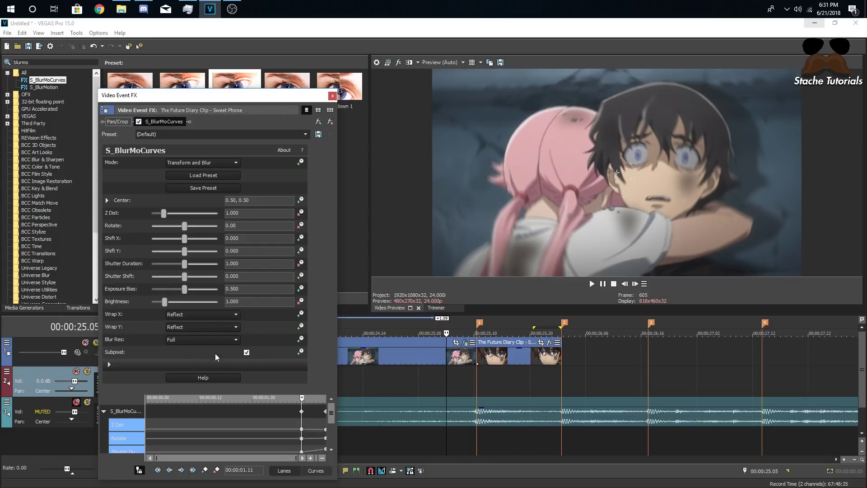
Play the twist transition from 00:00:25.06 and review the first clip's frames before the cut.
{"action": "left_click", "coordinate": [484, 384]}
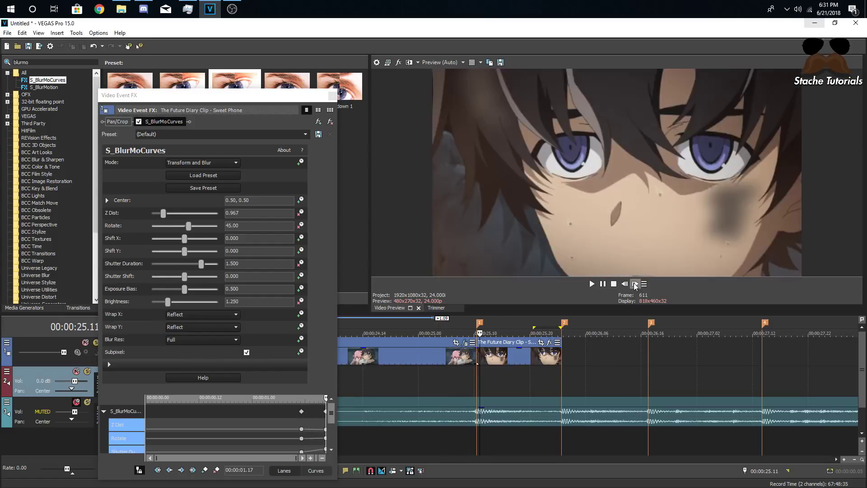
{"action": "left_click", "coordinate": [457, 385]}
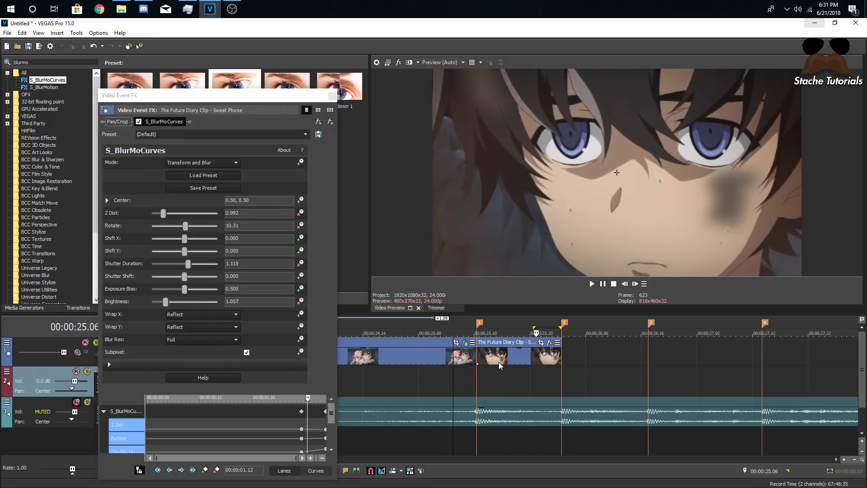
{"action": "left_click", "coordinate": [476, 363]}
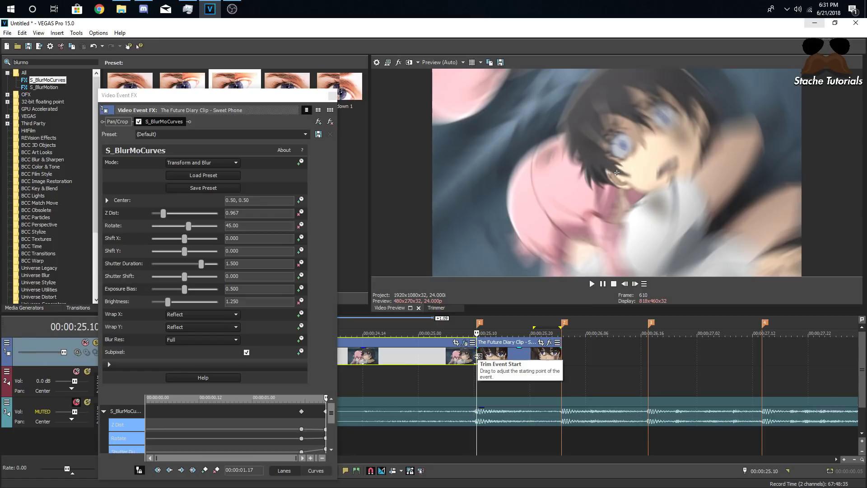
{"action": "left_click", "coordinate": [450, 381]}
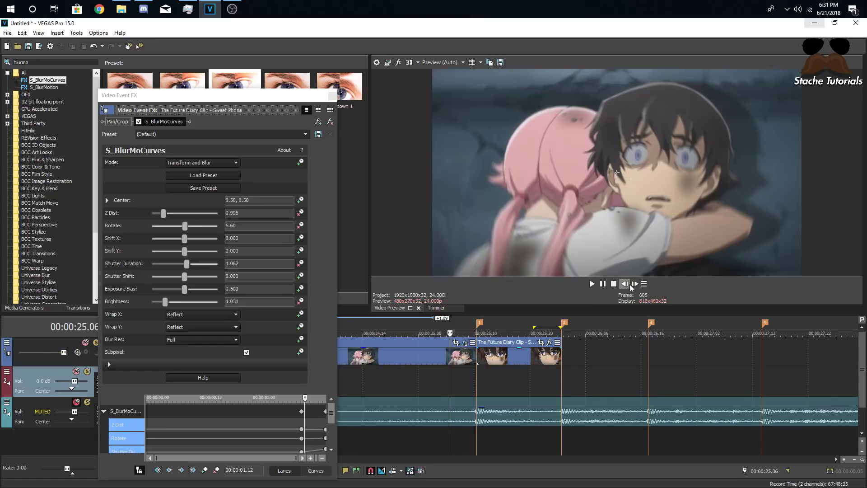
Set the first clip's Z Dist, Rotate and Shutter Duration keyframes at 00:00:01.17 to Fast Fade.
{"action": "left_click", "coordinate": [325, 432]}
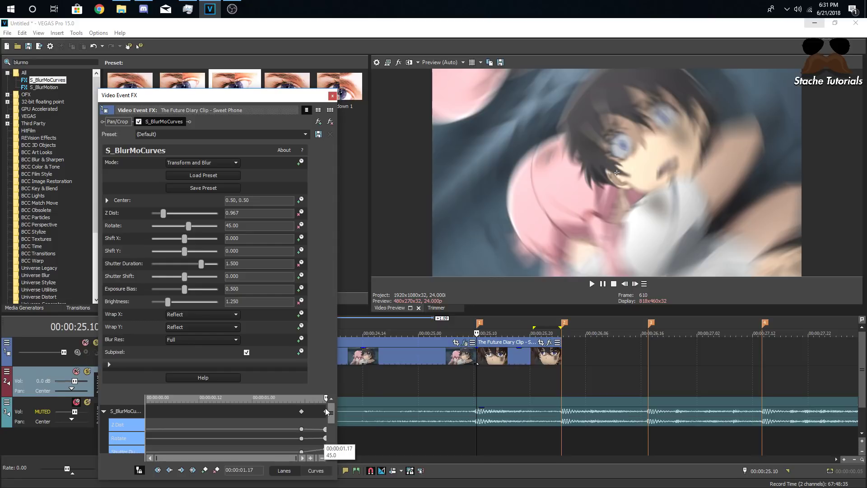
{"action": "left_click", "coordinate": [317, 429]}
{"action": "left_click", "coordinate": [326, 430]}
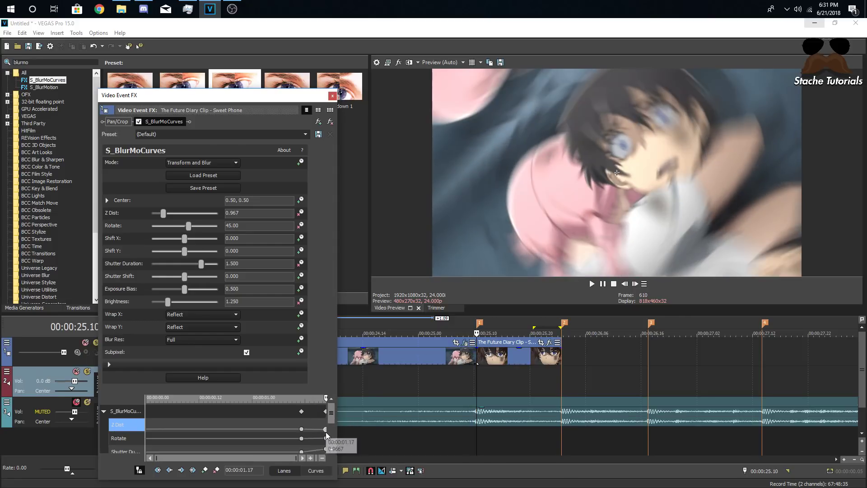
{"action": "left_click", "coordinate": [326, 438], "text": "ctrl"}
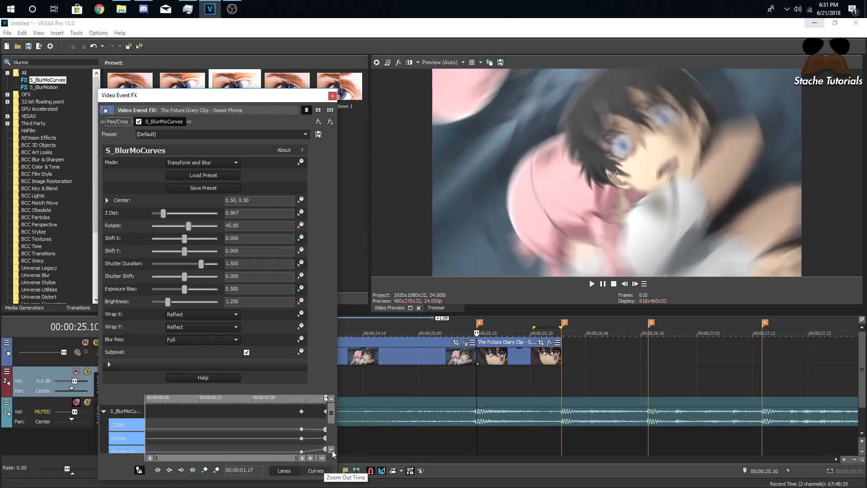
{"action": "left_click", "coordinate": [332, 450]}
{"action": "right_click", "coordinate": [327, 426]}
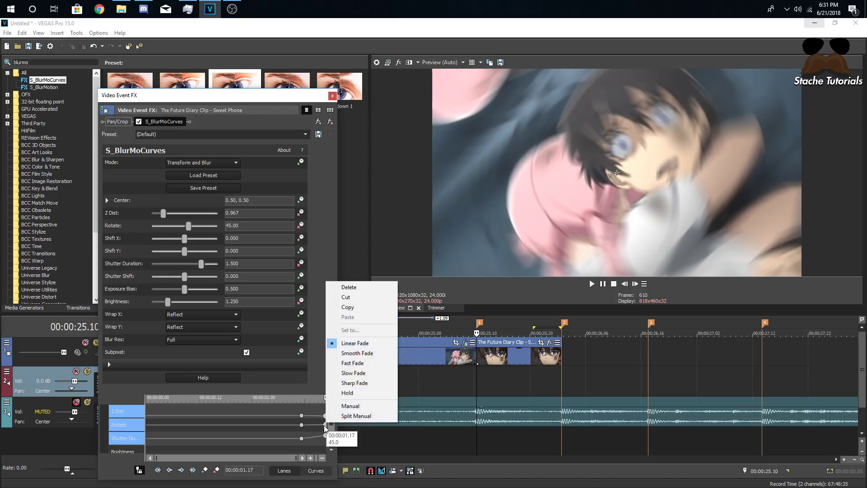
{"action": "left_click", "coordinate": [348, 363]}
Set the first clip's Z Dist, Rotate and Shutter Duration keyframes at 00:00:01.11 to Fast Fade.
{"action": "left_click", "coordinate": [302, 438]}
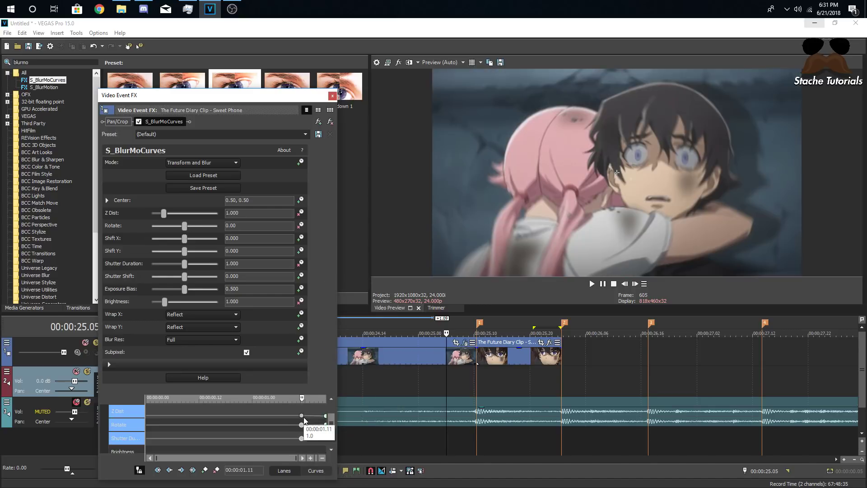
{"action": "right_click", "coordinate": [301, 415]}
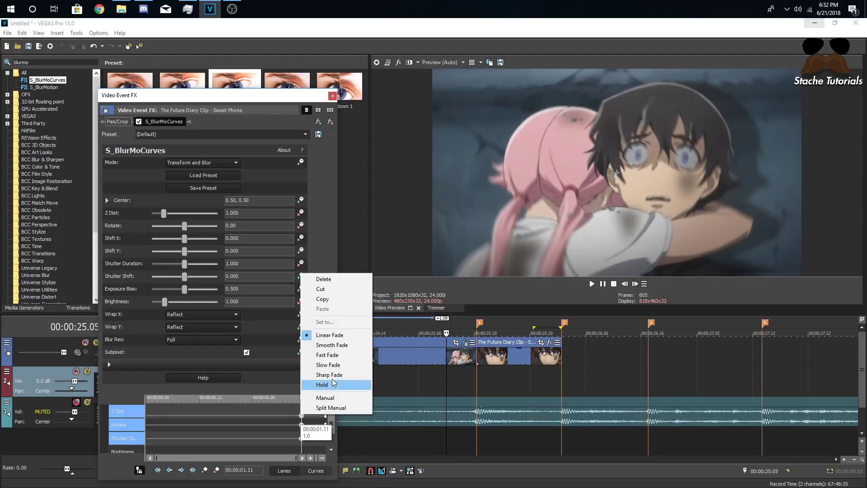
{"action": "left_click", "coordinate": [328, 355]}
Play the first clip's eased twist from 00:00:25.03 and 00:00:24.20, closing the effect settings between playbacks.
{"action": "left_click", "coordinate": [436, 376]}
{"action": "key", "text": "space"}
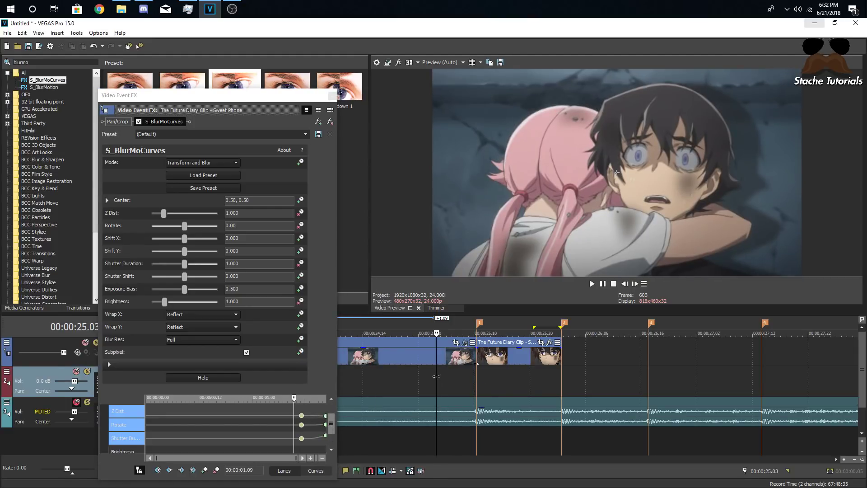
{"action": "left_click", "coordinate": [396, 377]}
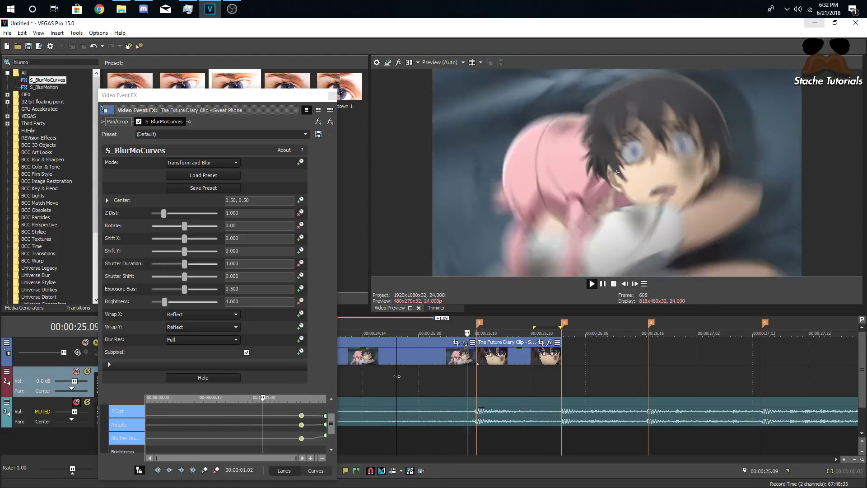
{"action": "key", "text": "space"}
{"action": "left_click", "coordinate": [333, 96]}
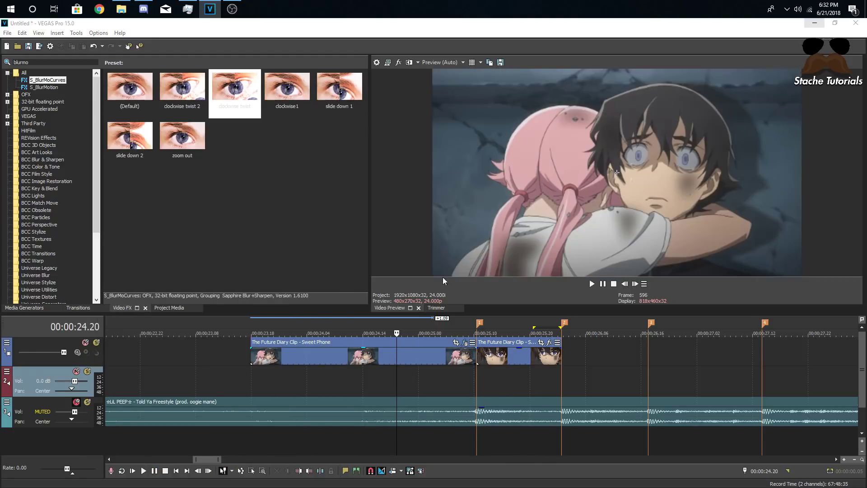
{"action": "key", "text": "space"}
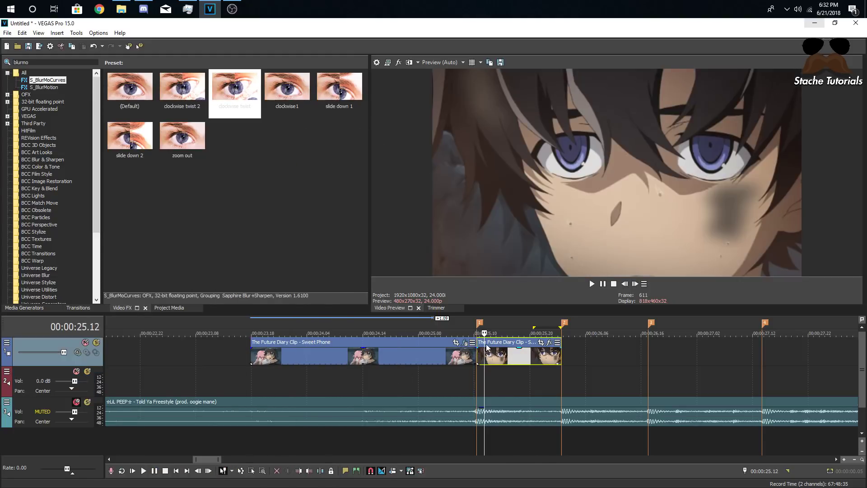
Apply the clockwise twist 2 preset of S_BlurMoCurves to the second clip and set Rotate to -45.
{"action": "left_click", "coordinate": [479, 353]}
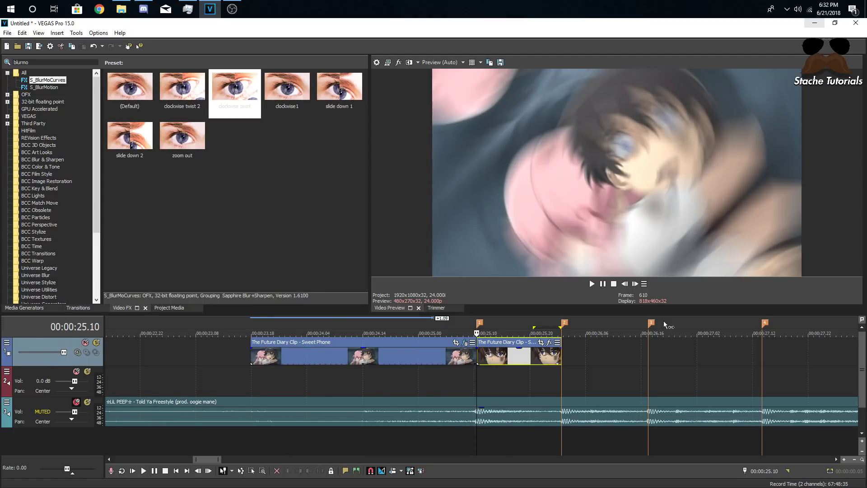
{"action": "left_click", "coordinate": [636, 283]}
{"action": "left_click_drag", "start_coordinate": [182, 87], "coordinate": [498, 354]}
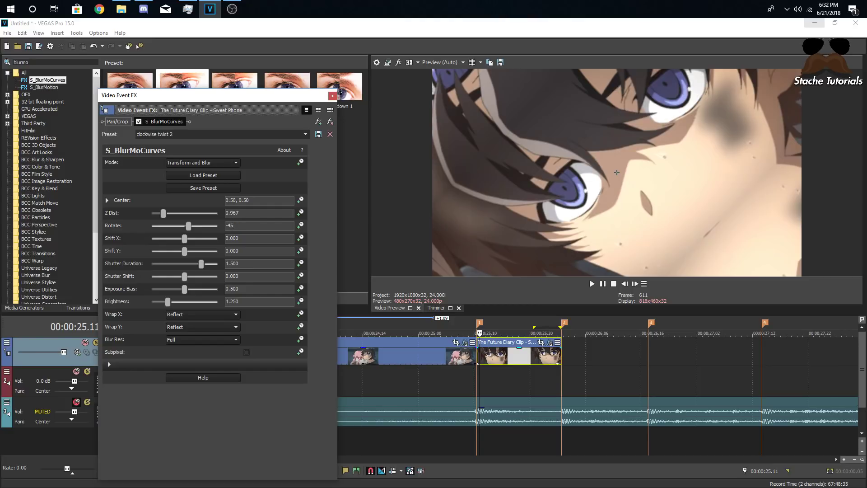
{"action": "key", "text": "Return"}
Enable keyframing for Z Dist, Rotate, Shutter Duration and Brightness at the second clip's start, 00:00:25.10.
{"action": "left_click", "coordinate": [479, 361]}
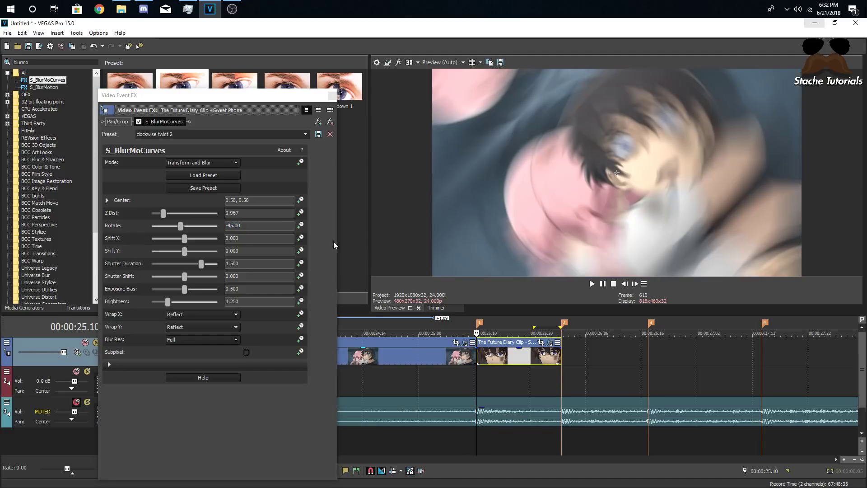
{"action": "left_click", "coordinate": [299, 214]}
{"action": "left_click", "coordinate": [300, 224]}
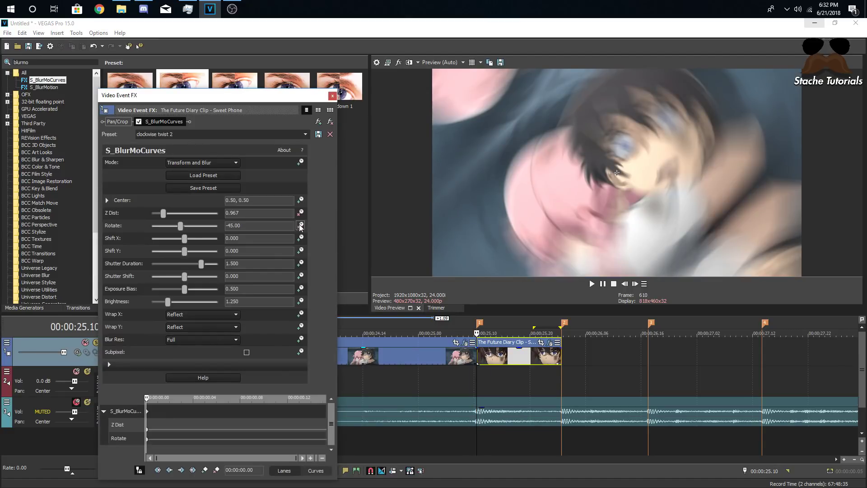
{"action": "left_click", "coordinate": [300, 264]}
{"action": "left_click", "coordinate": [303, 301]}
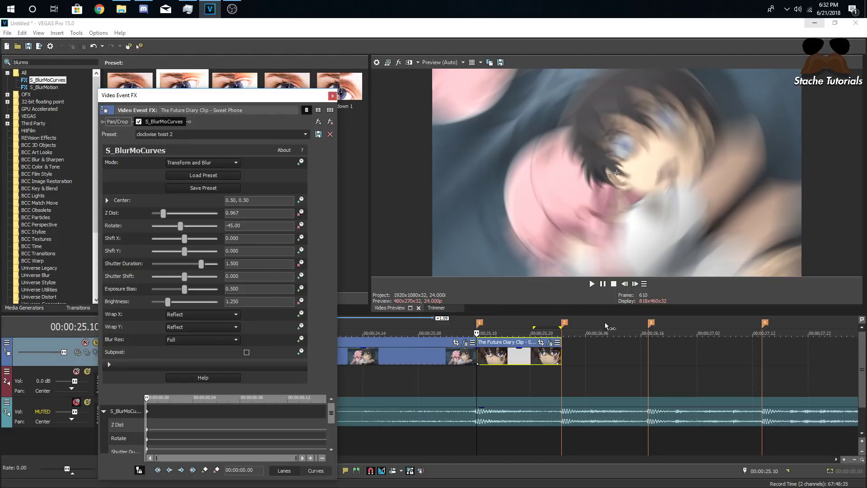
Six frames into the second clip, at 00:00:25.16, set Z Dist to 1 and Rotate to 0.
{"action": "left_click", "coordinate": [634, 284]}
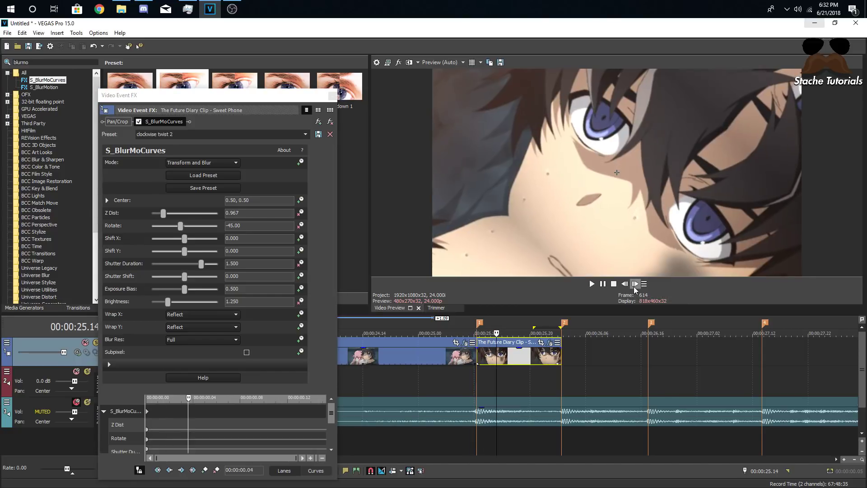
{"action": "left_click", "coordinate": [635, 283]}
{"action": "left_click", "coordinate": [188, 209]}
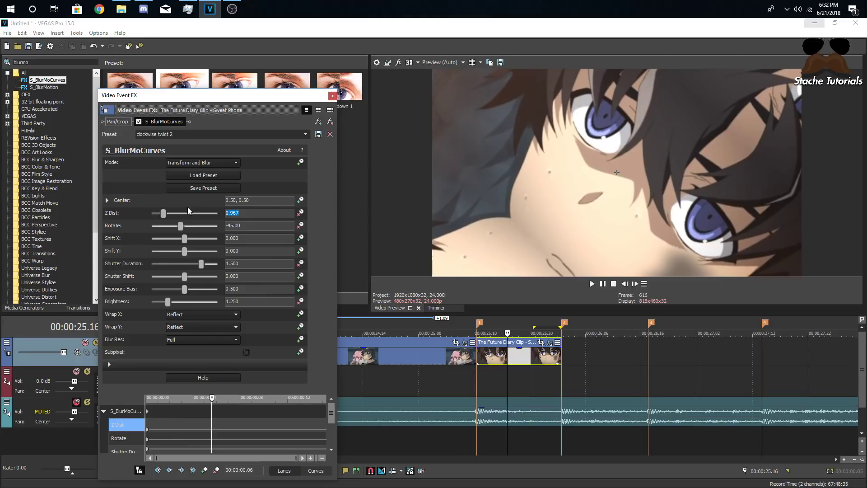
{"action": "type", "text": "1"}
{"action": "key", "text": "Return"}
{"action": "left_click", "coordinate": [179, 221]}
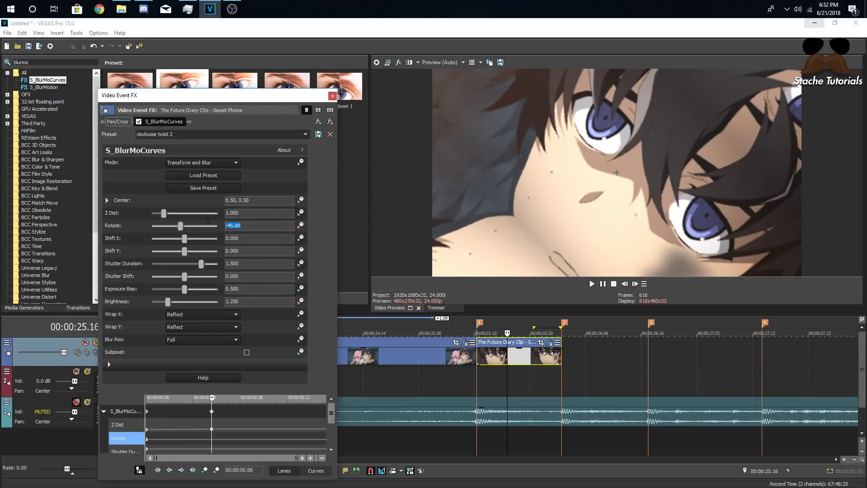
{"action": "type", "text": "0"}
{"action": "key", "text": "Return"}
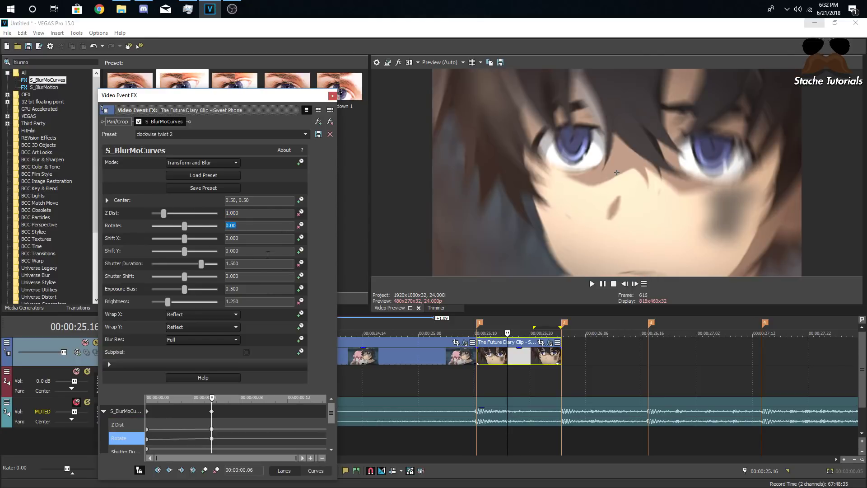
Set Shutter Duration and Brightness to 1 at 00:00:25.16 in the second clip.
{"action": "left_click", "coordinate": [180, 257]}
{"action": "type", "text": "1"}
{"action": "key", "text": "Return"}
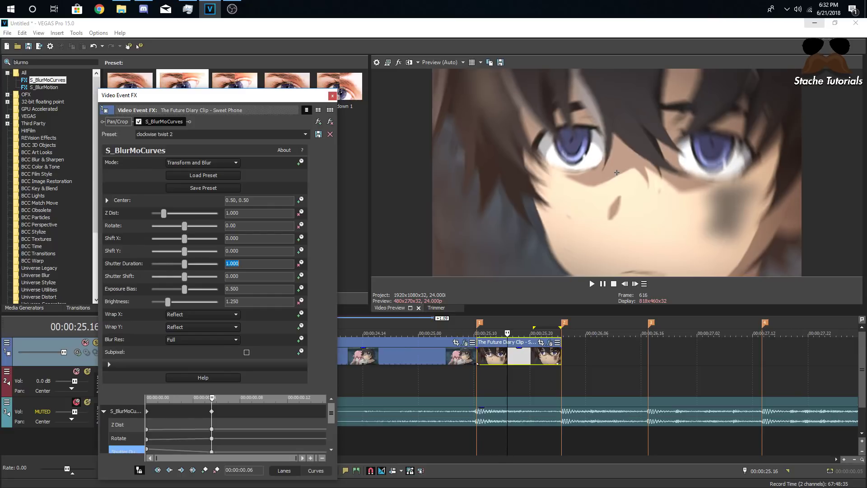
{"action": "left_click", "coordinate": [175, 289]}
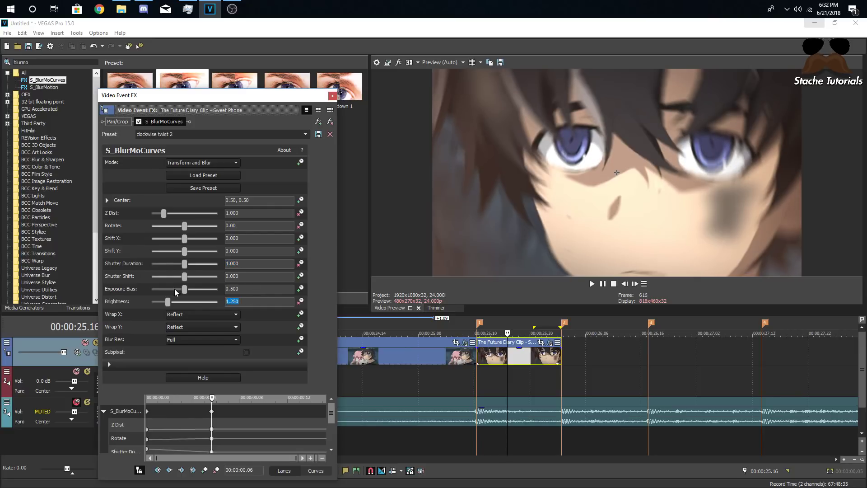
{"action": "type", "text": "1"}
{"action": "key", "text": "Return"}
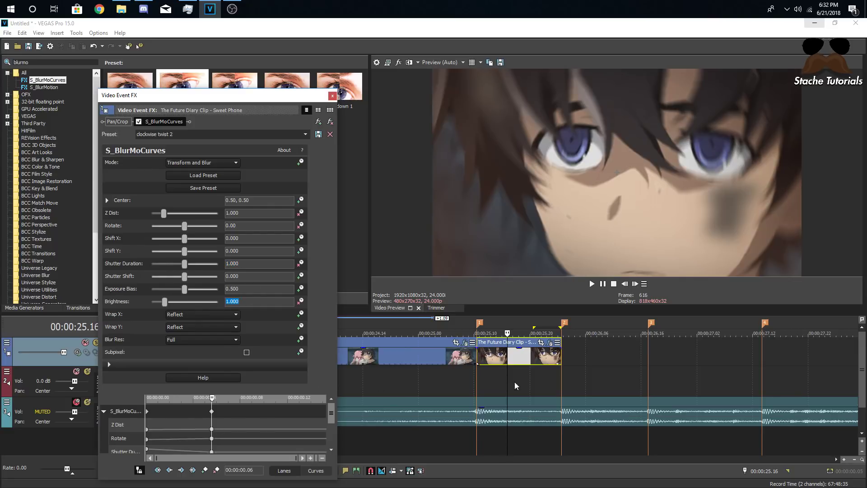
Play the twist transition across the cut from 00:00:25.04.
{"action": "left_click", "coordinate": [443, 385]}
{"action": "key", "text": "space"}
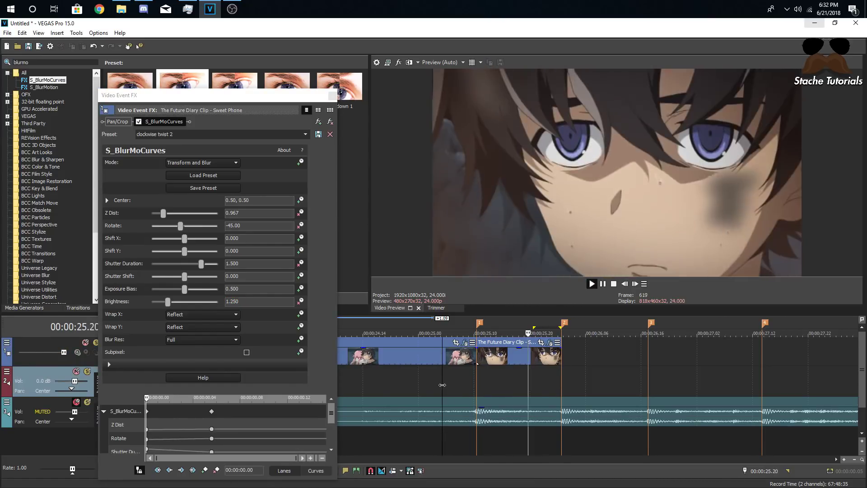
{"action": "key", "text": "space"}
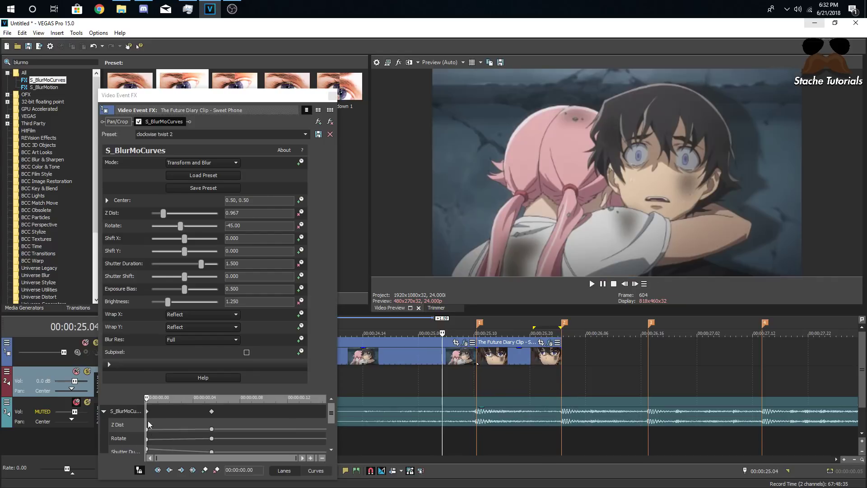
Set the second clip's Z Dist, Rotate and Shutter Duration keyframes at 00:00:00.00 to Fast Fade.
{"action": "left_click_drag", "start_coordinate": [150, 429], "coordinate": [147, 450]}
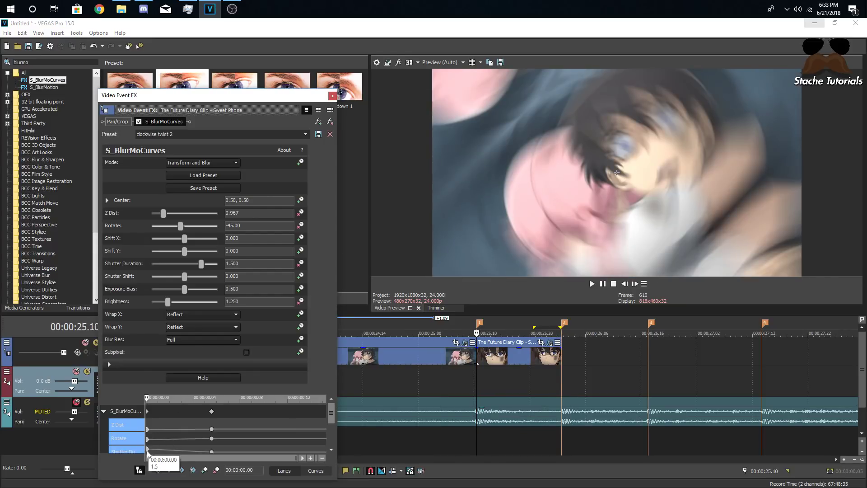
{"action": "right_click", "coordinate": [147, 450]}
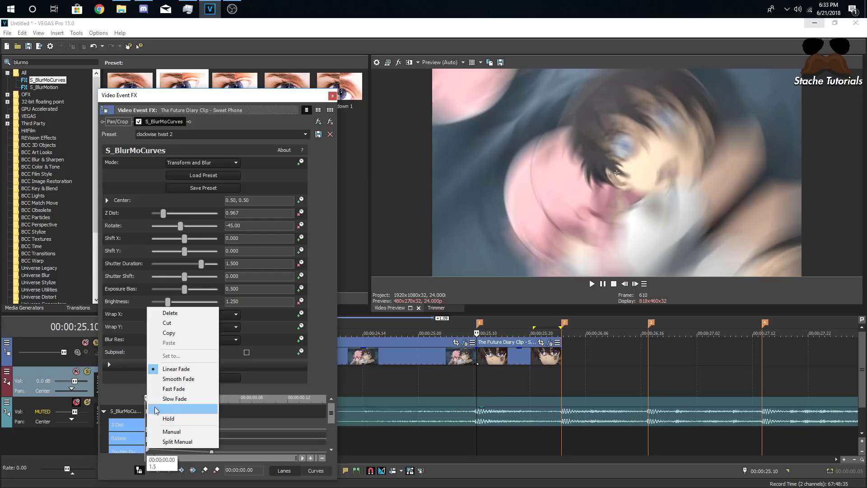
{"action": "left_click", "coordinate": [183, 391]}
Set the second clip's Z Dist, Rotate and Shutter Duration keyframes at 00:00:00.06 to Slow Fade.
{"action": "left_click", "coordinate": [212, 439]}
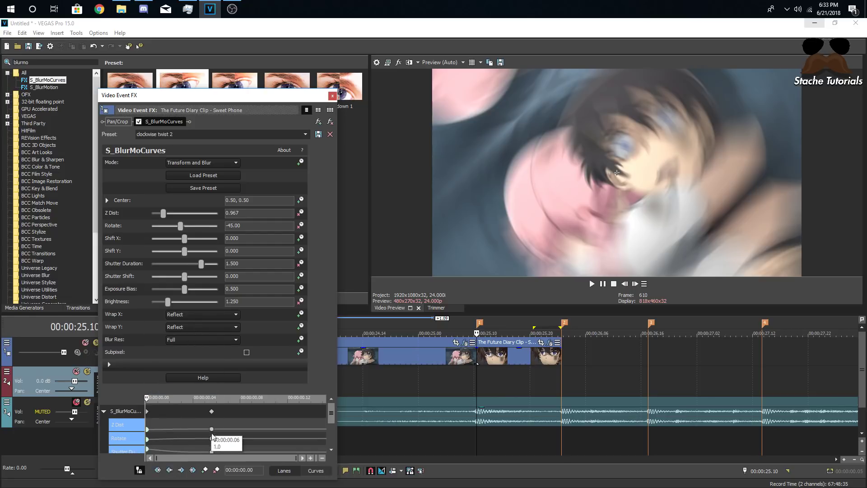
{"action": "left_click_drag", "start_coordinate": [212, 440], "coordinate": [210, 452]}
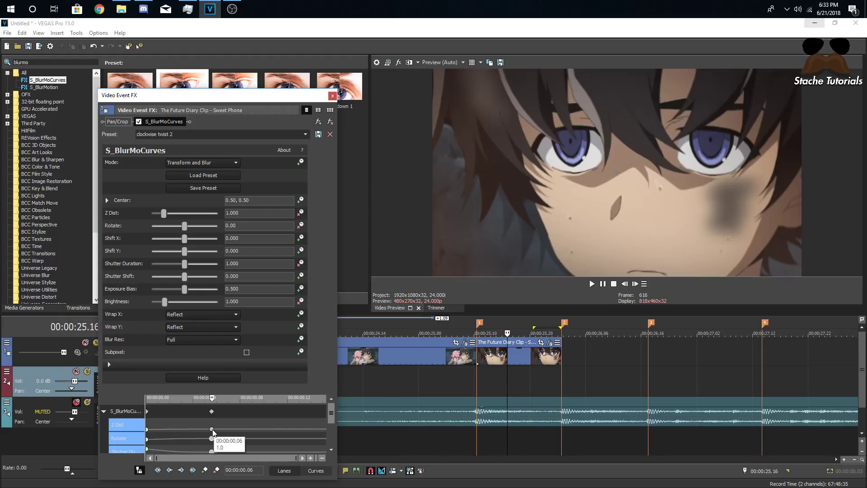
{"action": "right_click", "coordinate": [213, 433]}
{"action": "left_click", "coordinate": [239, 380]}
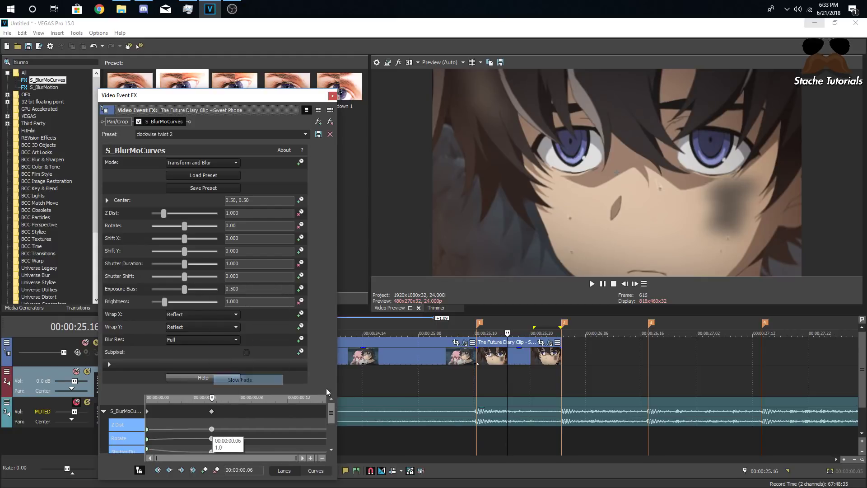
Play the finished twist transition repeatedly from 00:00:25.00, closing the effect settings for a clear view.
{"action": "left_click", "coordinate": [416, 376]}
{"action": "key", "text": "space"}
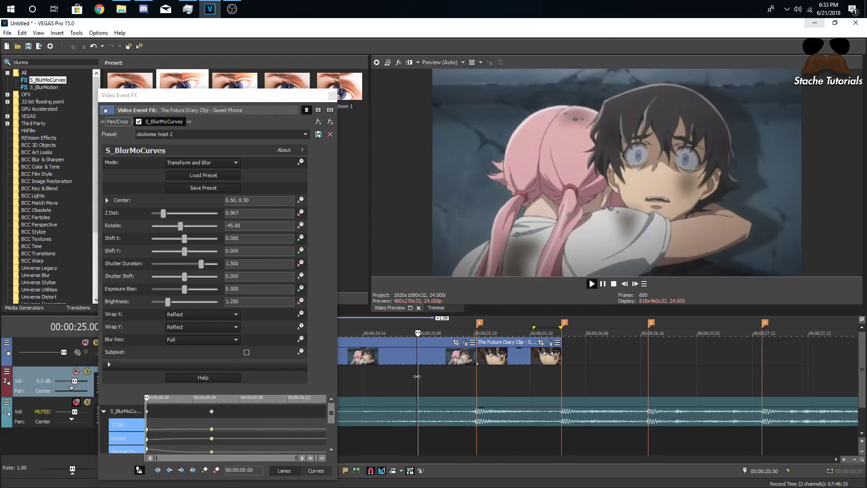
{"action": "key", "text": "space"}
{"action": "key", "text": "space"}
{"action": "key", "text": "space"}
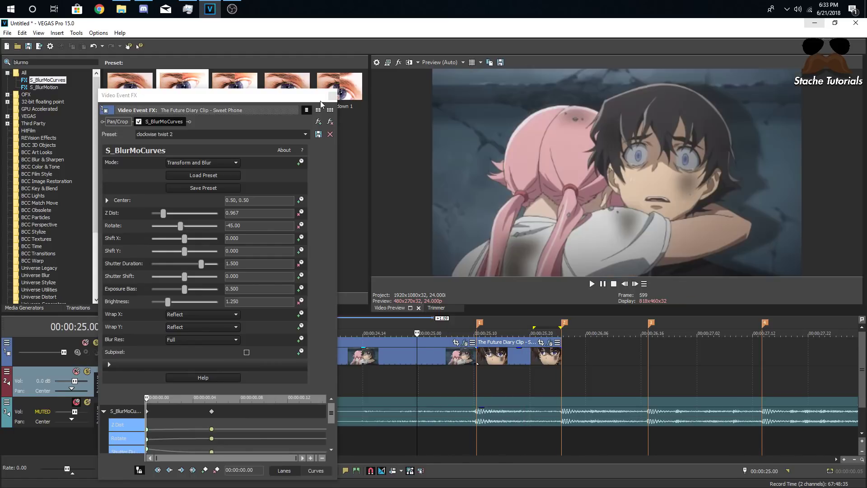
{"action": "left_click", "coordinate": [334, 96]}
{"action": "key", "text": "space"}
{"action": "key", "text": "space"}
{"action": "key", "text": "space"}
{"action": "key", "text": "space"}
{"action": "key", "text": "space"}
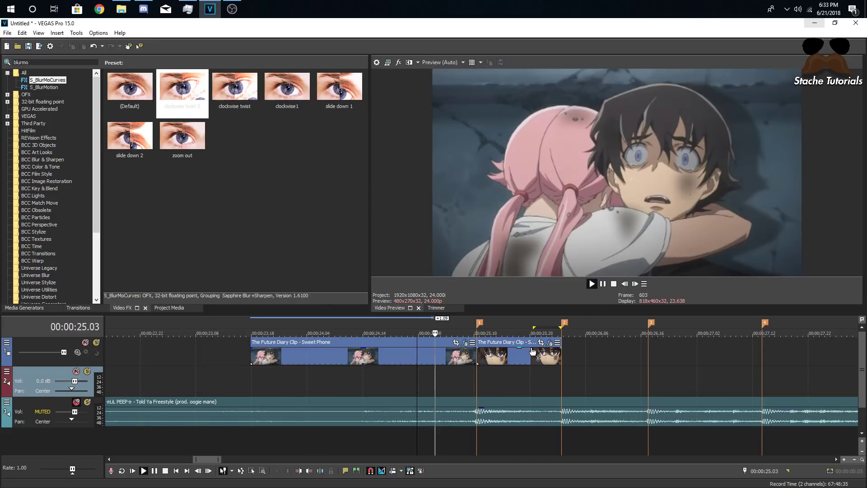
{"action": "key", "text": "space"}
{"action": "key", "text": "space"}
{"action": "key", "text": "space"}
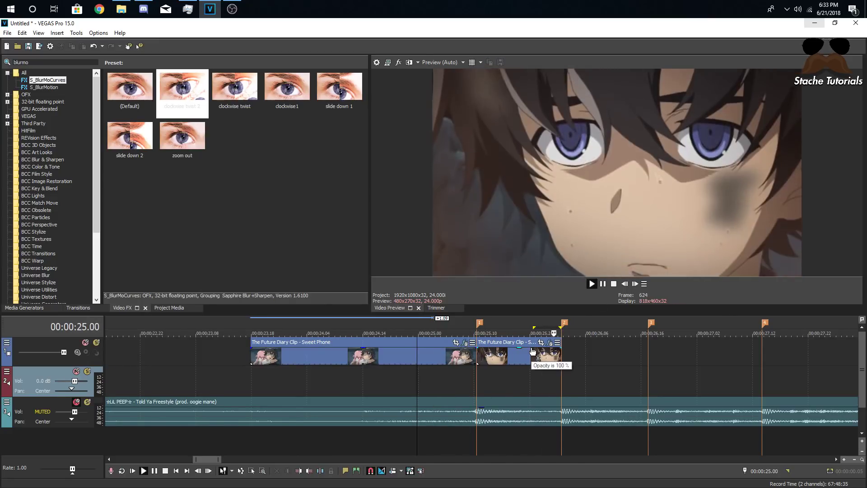
{"action": "key", "text": "Home"}
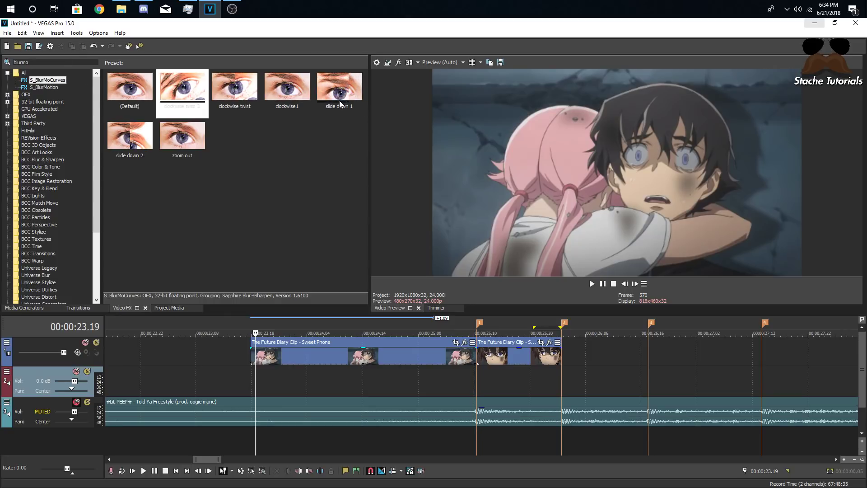
Apply the slide down 1 preset of S_BlurMoCurves to the first clip at the 00:00:25.10 cut and set Brightness to 1.
{"action": "left_click", "coordinate": [473, 357]}
{"action": "left_click_drag", "start_coordinate": [330, 91], "coordinate": [464, 357]}
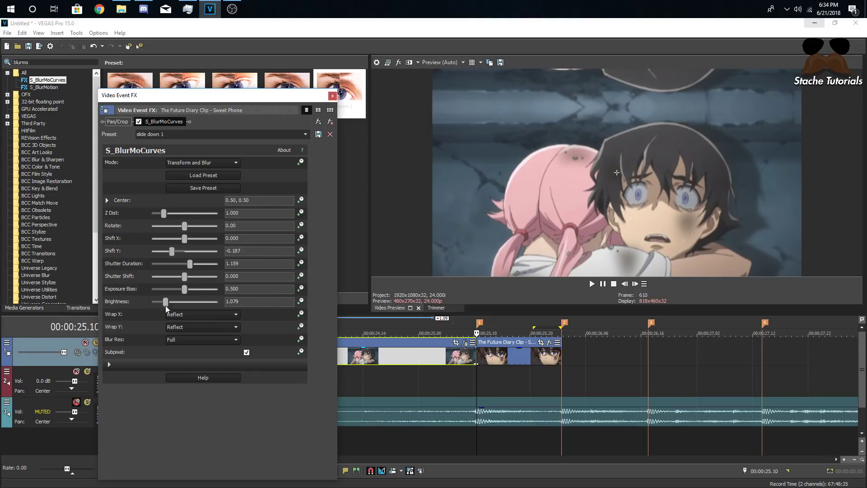
{"action": "key", "text": "Return"}
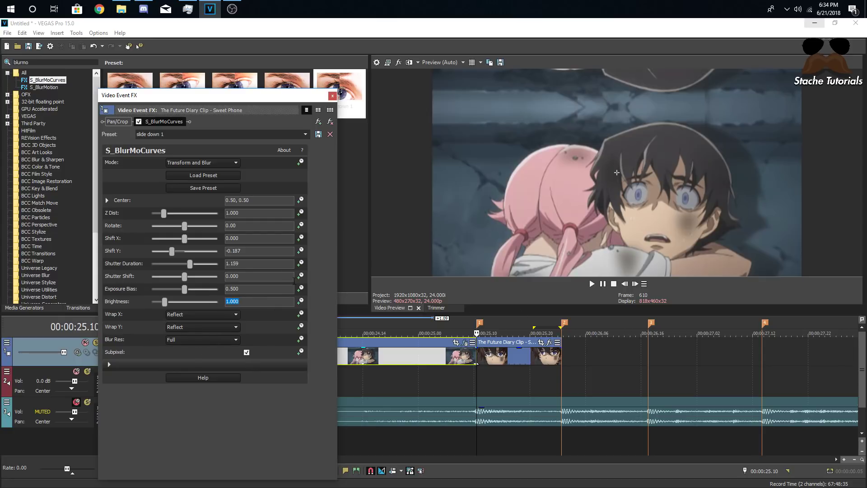
Enable keyframing of Shift Y and Shutter Duration on the first clip and add keyframes for both at its end, 00:00:01.17.
{"action": "left_click", "coordinate": [301, 263]}
{"action": "left_click", "coordinate": [300, 250]}
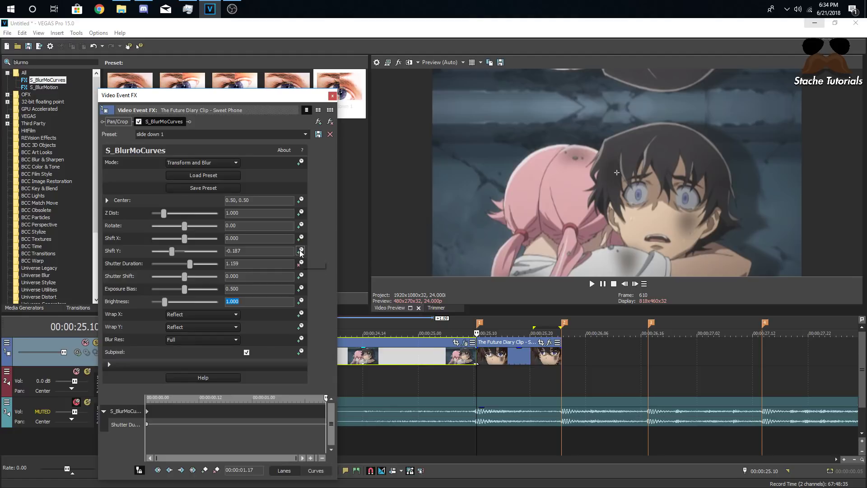
{"action": "left_click", "coordinate": [626, 284]}
{"action": "left_click", "coordinate": [625, 284]}
{"action": "left_click", "coordinate": [625, 284]}
{"action": "left_click", "coordinate": [625, 284]}
{"action": "left_click", "coordinate": [626, 283]}
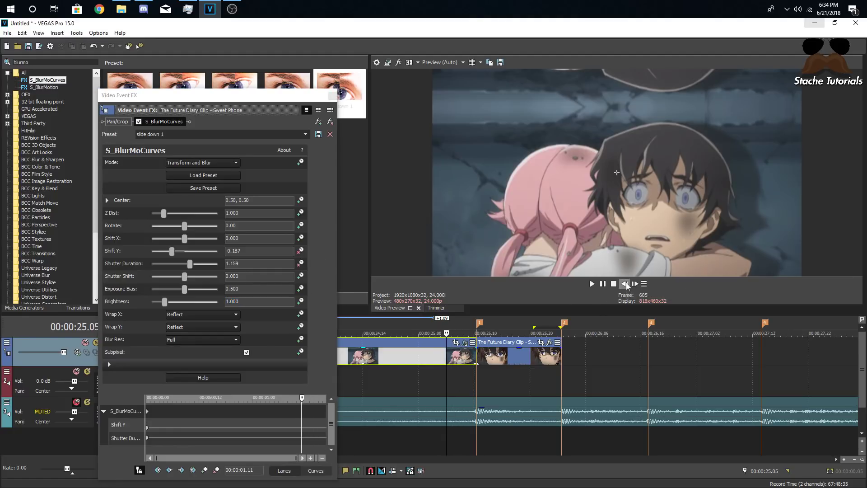
{"action": "left_click", "coordinate": [626, 284]}
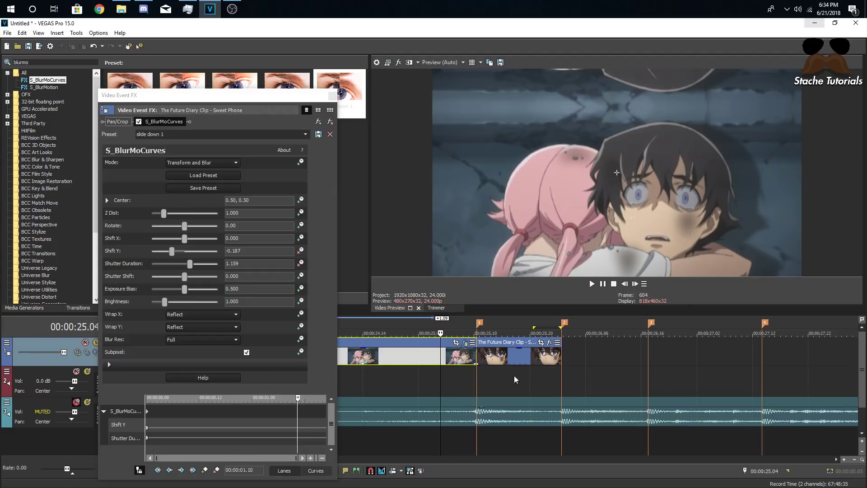
{"action": "left_click", "coordinate": [478, 357]}
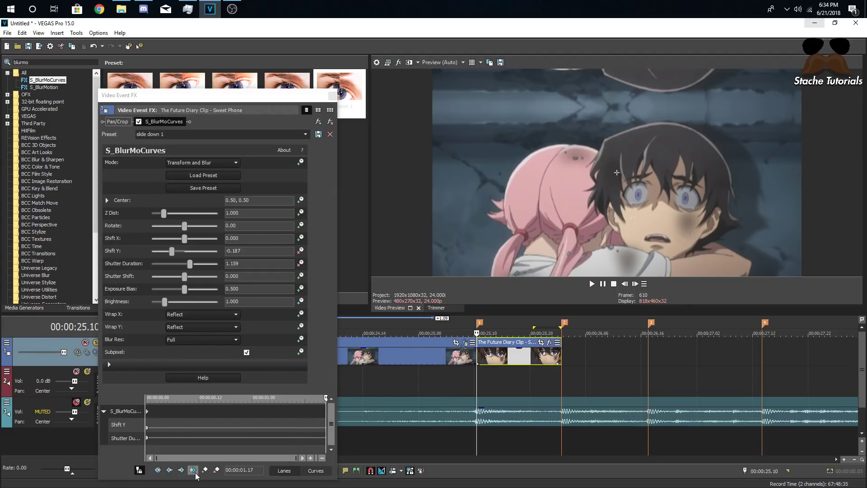
Six frames before the cut, at 00:00:25.04, keyframe the first clip's Shift Y to 0 and Shutter Duration to 1.
{"action": "left_click", "coordinate": [625, 284]}
{"action": "left_click", "coordinate": [625, 284]}
{"action": "left_click", "coordinate": [625, 284]}
{"action": "left_click", "coordinate": [625, 284]}
{"action": "left_click", "coordinate": [625, 284]}
{"action": "left_click", "coordinate": [626, 284]}
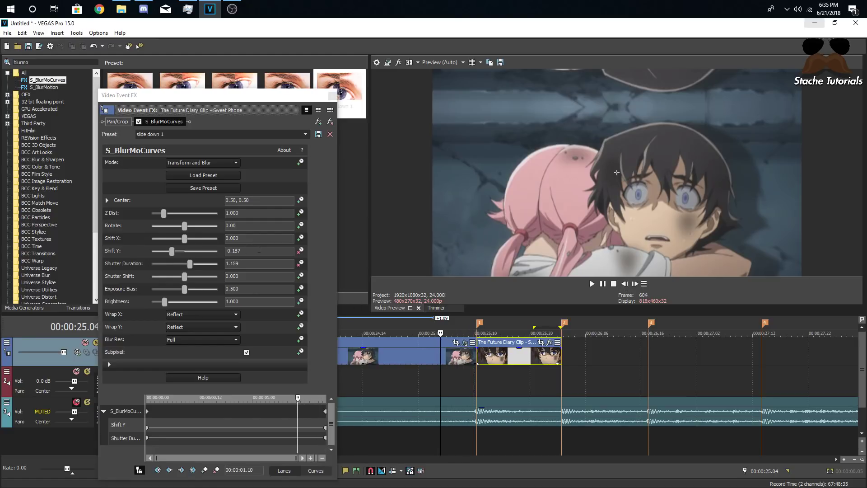
{"action": "double_click", "coordinate": [204, 247]}
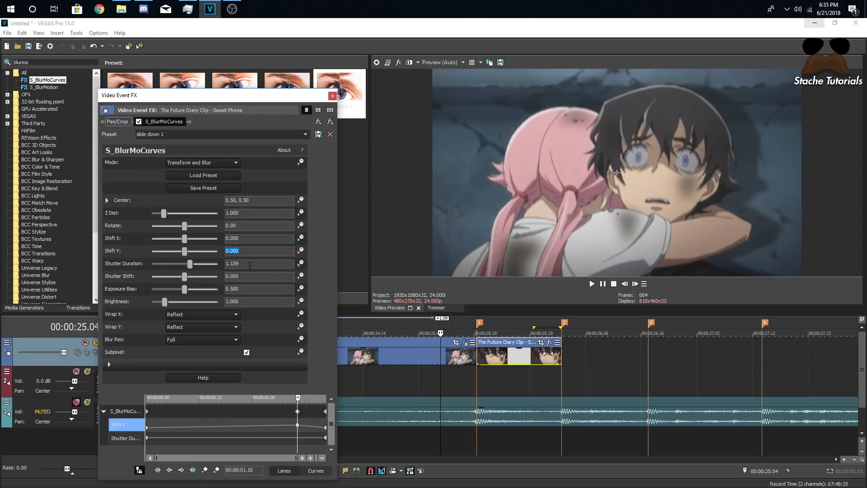
{"action": "left_click", "coordinate": [192, 262]}
{"action": "double_click", "coordinate": [206, 257]}
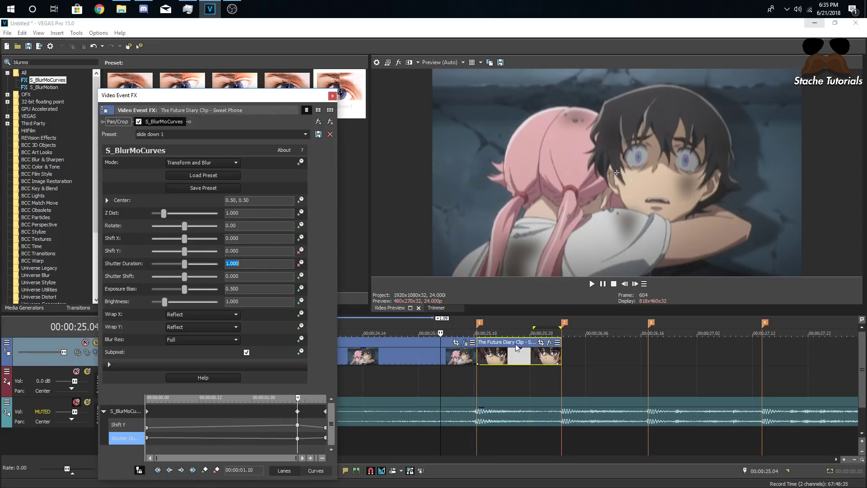
Play the slide across the cut to check the first clip's motion.
{"action": "left_click", "coordinate": [425, 369]}
{"action": "key", "text": "space"}
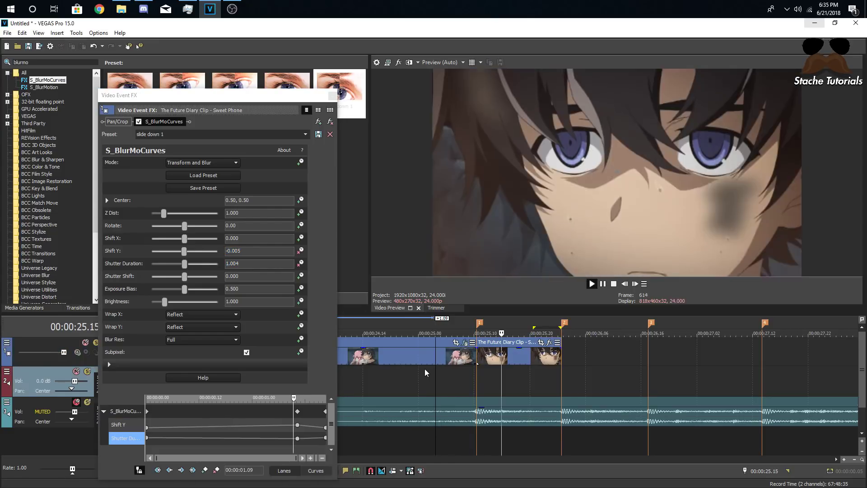
{"action": "key", "text": "space"}
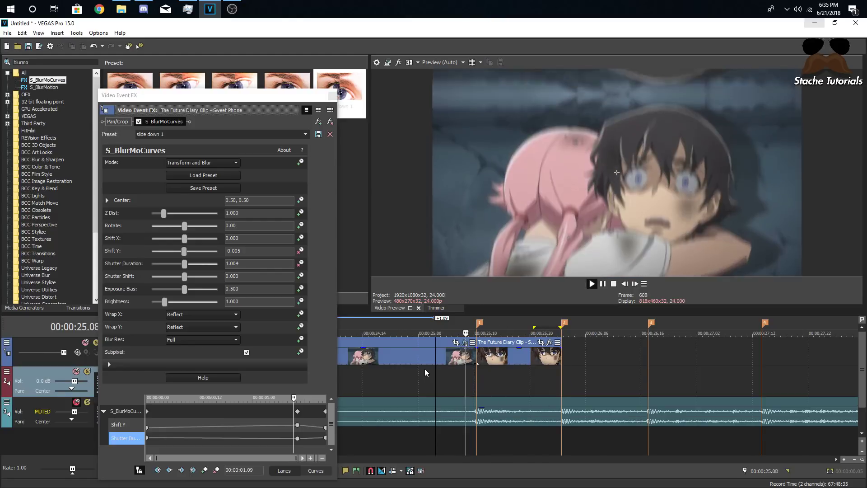
Set the first clip's Shift Y and Shutter Duration keyframes at 00:00:01.10 to Slow Fade.
{"action": "left_click", "coordinate": [297, 425]}
{"action": "left_click", "coordinate": [297, 439], "text": "ctrl"}
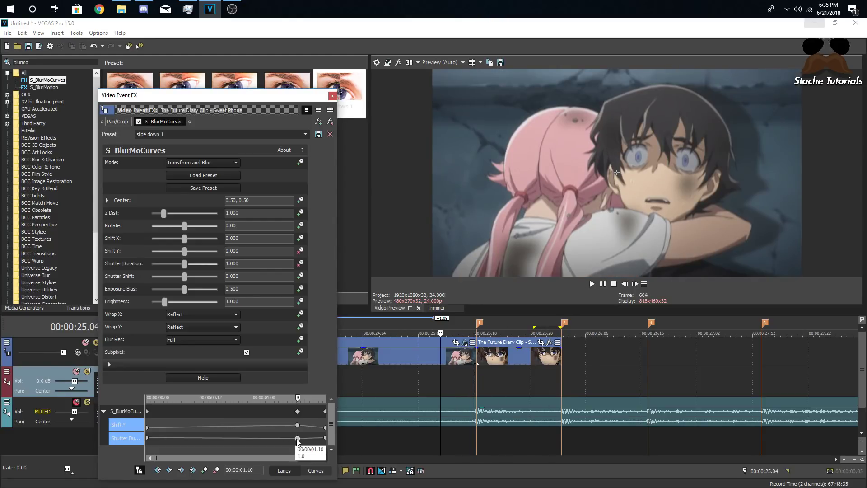
{"action": "right_click", "coordinate": [298, 425]}
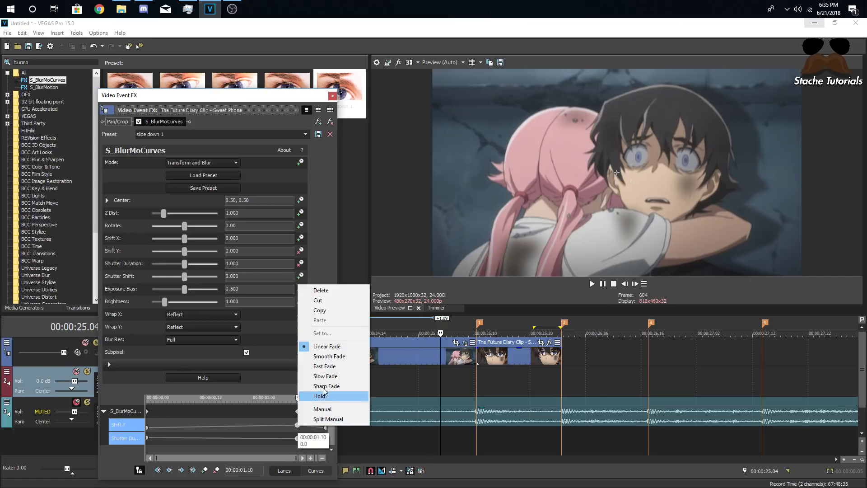
{"action": "left_click", "coordinate": [324, 376]}
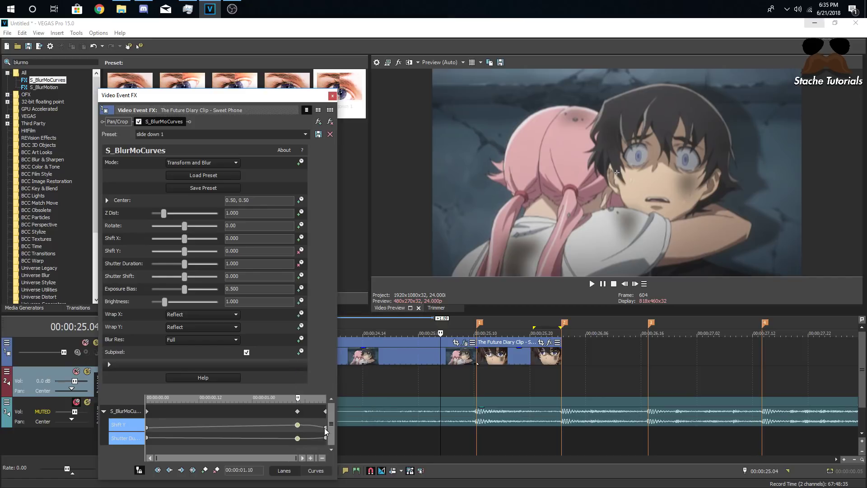
Set the first clip's Shift Y and Shutter Duration keyframes at its end, 00:00:01.17, to Fast Fade.
{"action": "left_click", "coordinate": [325, 428]}
{"action": "left_click", "coordinate": [325, 438], "text": "ctrl"}
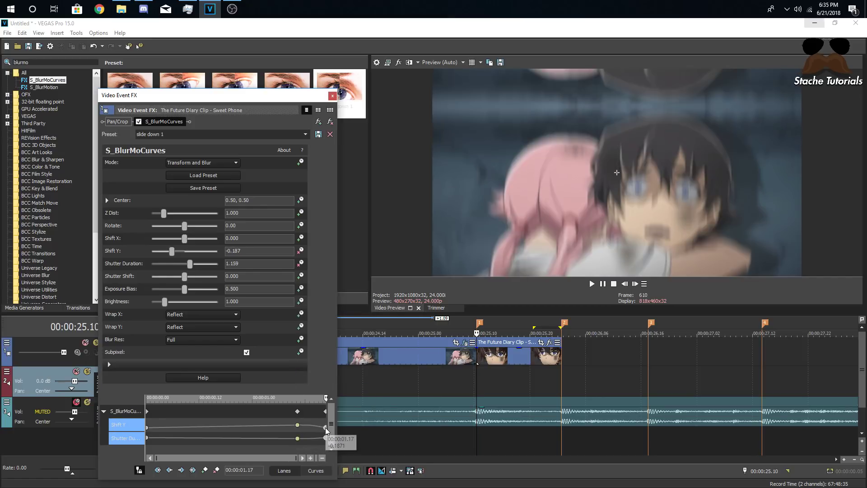
{"action": "right_click", "coordinate": [325, 437]}
{"action": "left_click", "coordinate": [355, 358]}
Play the eased slide from 00:00:25.00 and again from 00:00:24.19.
{"action": "left_click", "coordinate": [417, 380]}
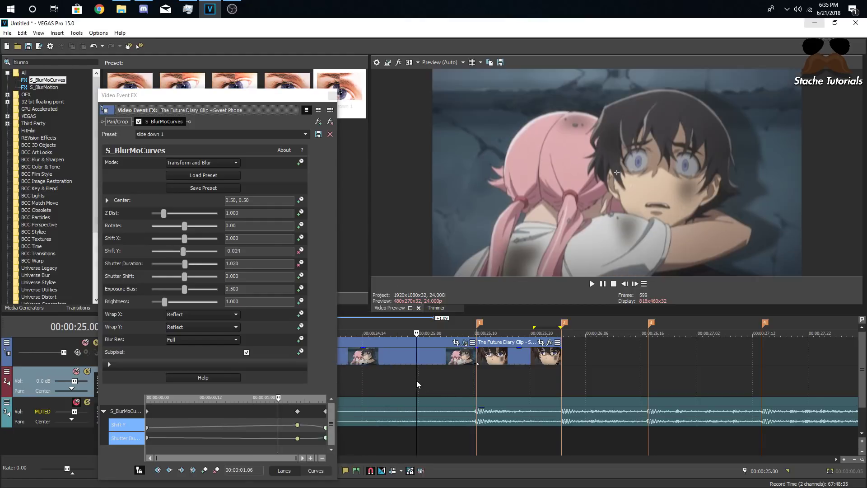
{"action": "key", "text": "space"}
{"action": "left_click", "coordinate": [392, 375]}
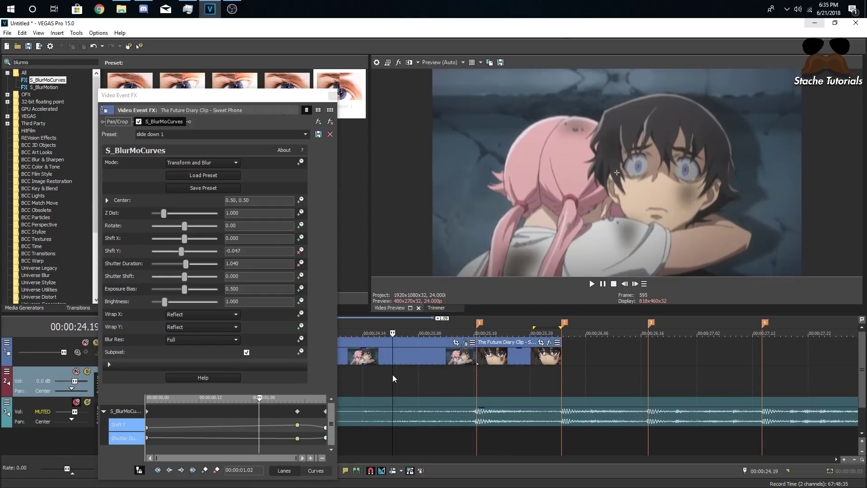
{"action": "key", "text": "space"}
Delete the first clip's starting Shift Y and Shutter Duration keyframes at 00:00:00.00 while keeping both parameters animated.
{"action": "left_click", "coordinate": [146, 428]}
{"action": "key", "text": "Delete"}
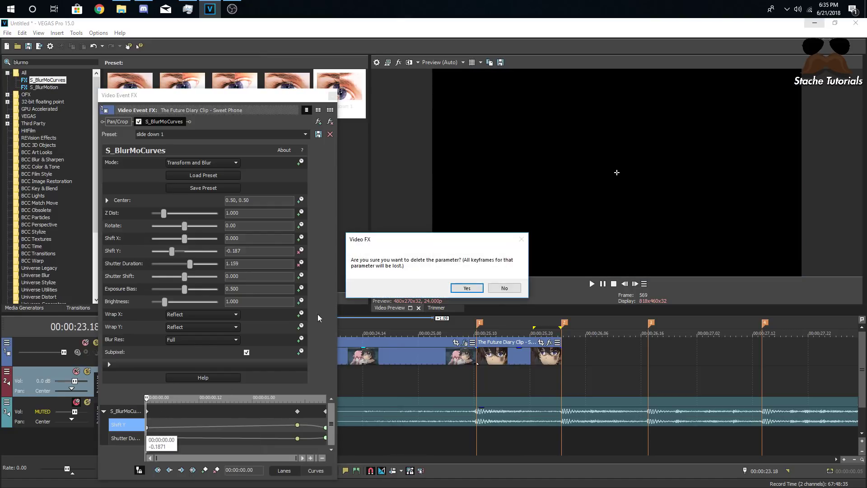
{"action": "left_click", "coordinate": [504, 291]}
{"action": "key", "text": "Delete"}
{"action": "left_click", "coordinate": [147, 439]}
{"action": "key", "text": "Delete"}
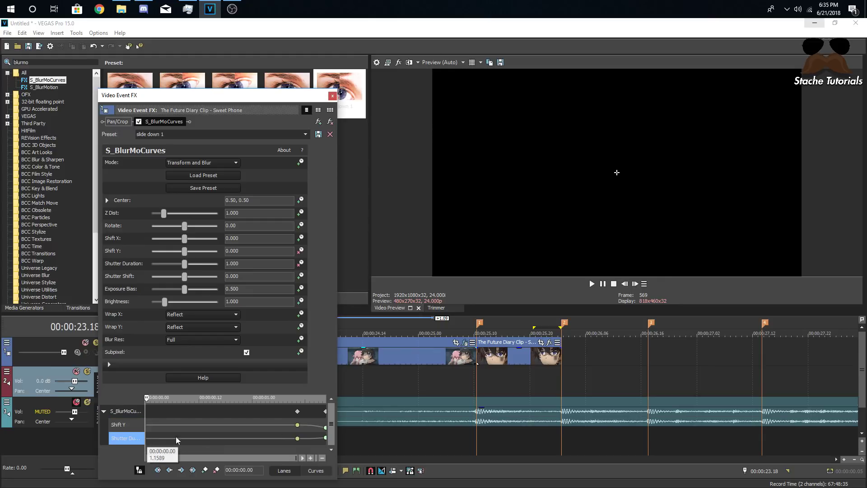
Play the first clip through the cut to check that the slide only occurs at its end.
{"action": "left_click", "coordinate": [354, 358]}
{"action": "scroll", "coordinate": [370, 361], "scroll_direction": "down", "scroll_amount": 3}
{"action": "key", "text": "space"}
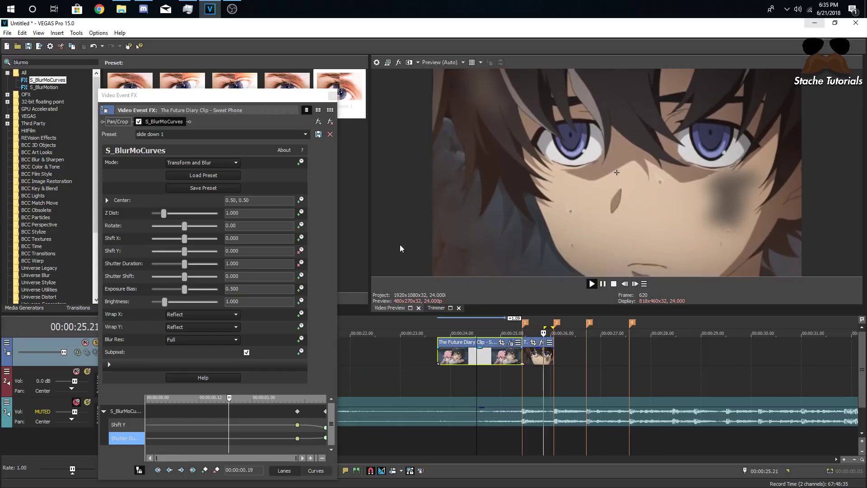
{"action": "key", "text": "space"}
Apply the slide down 2 preset of S_BlurMoCurves to the second clip and place the playhead at 00:00:25.11.
{"action": "left_click", "coordinate": [529, 357]}
{"action": "left_click", "coordinate": [530, 357]}
{"action": "key", "text": "Up"}
{"action": "key", "text": "Up"}
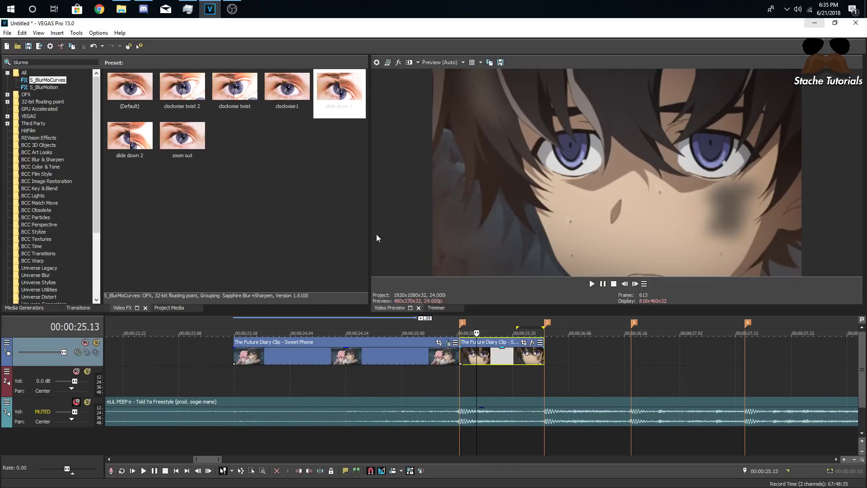
{"action": "left_click_drag", "start_coordinate": [130, 136], "coordinate": [501, 365]}
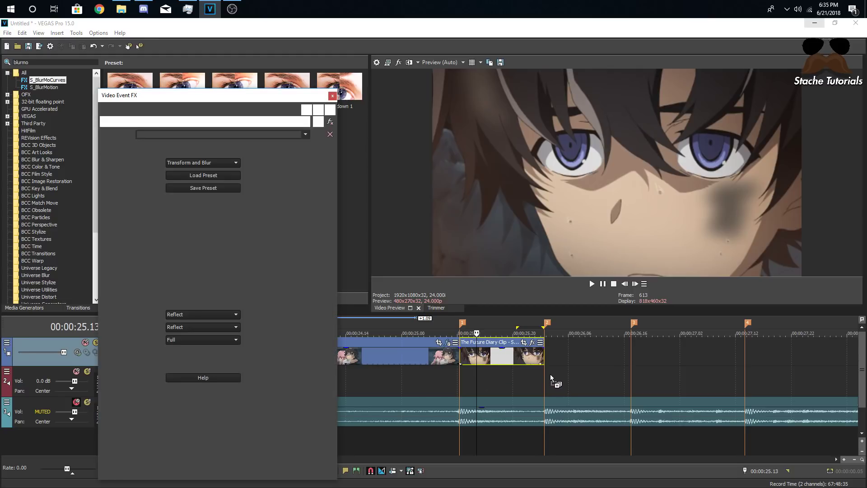
{"action": "left_click", "coordinate": [462, 355]}
{"action": "left_click", "coordinate": [462, 356]}
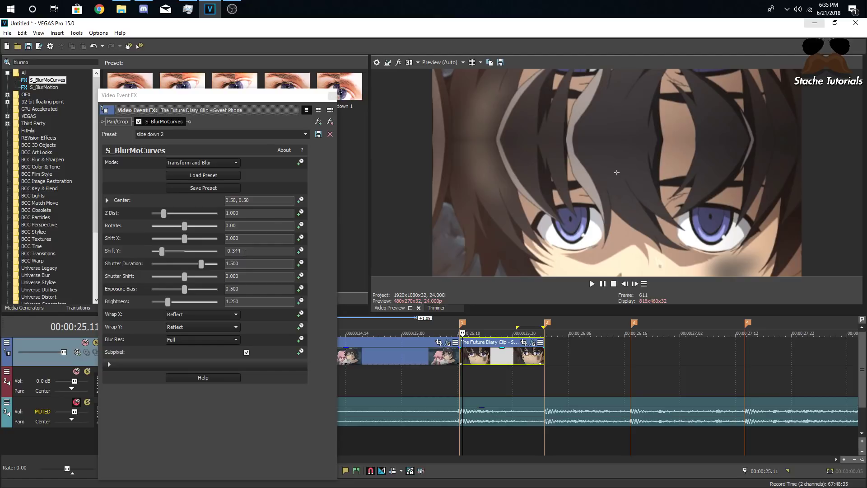
Enable keyframing of Shift Y, Shutter Duration and Brightness for the second clip's slide effect.
{"action": "left_click", "coordinate": [301, 263]}
{"action": "left_click", "coordinate": [300, 250]}
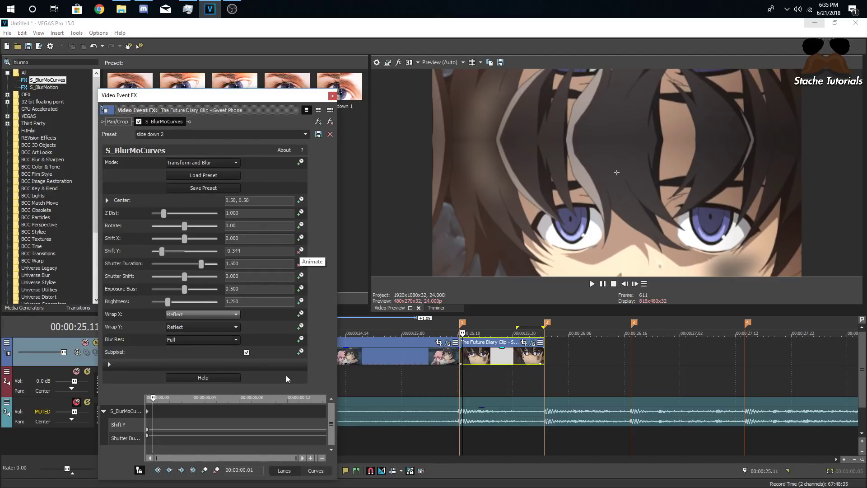
{"action": "left_click", "coordinate": [302, 301]}
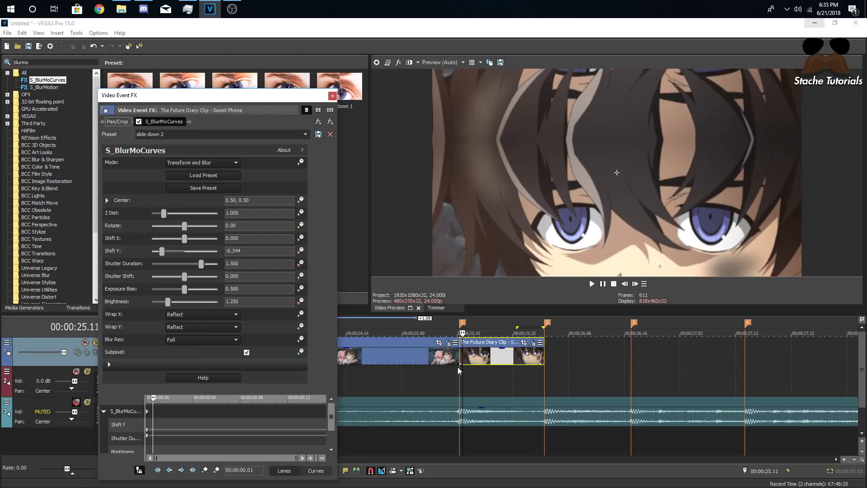
At 00:00:00.07 in the second clip, keyframe Shift Y to 0, Shutter Duration to 1 and Brightness to 1.
{"action": "left_click", "coordinate": [635, 284]}
{"action": "left_click", "coordinate": [635, 283]}
{"action": "left_click", "coordinate": [635, 283]}
{"action": "left_click", "coordinate": [636, 284]}
{"action": "left_click", "coordinate": [635, 284]}
{"action": "left_click", "coordinate": [635, 284]}
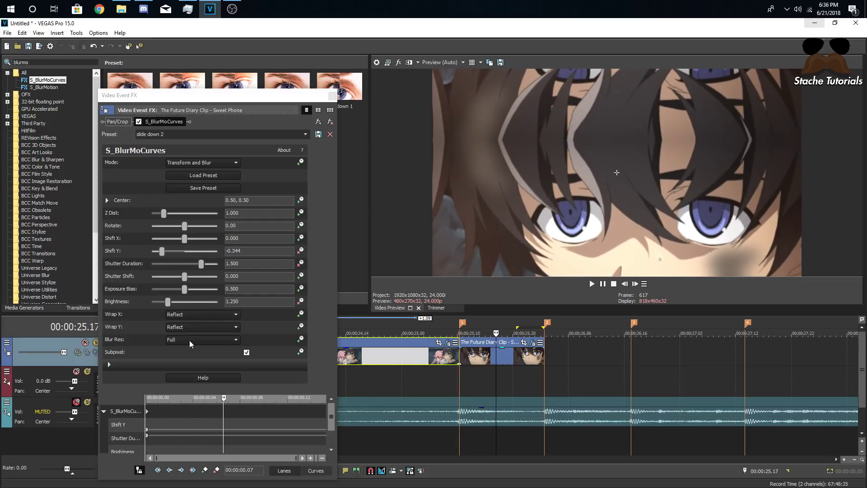
{"action": "double_click", "coordinate": [199, 251]}
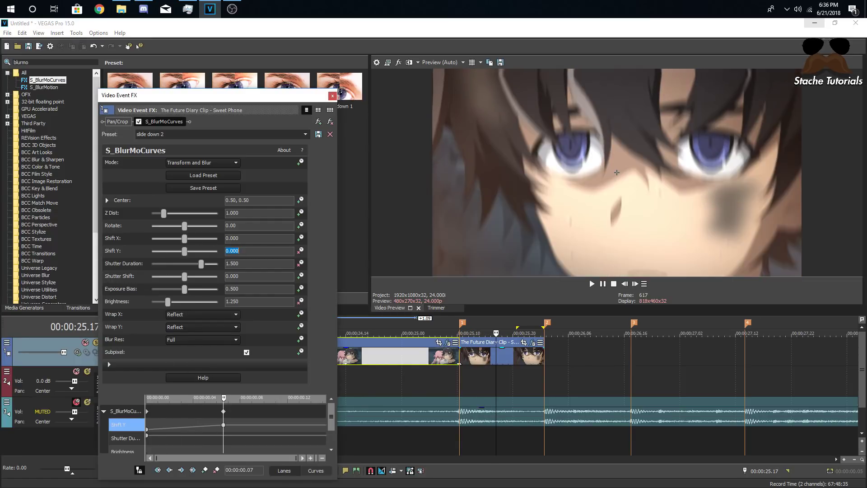
{"action": "key", "text": "Tab"}
{"action": "type", "text": "1"}
{"action": "key", "text": "Return"}
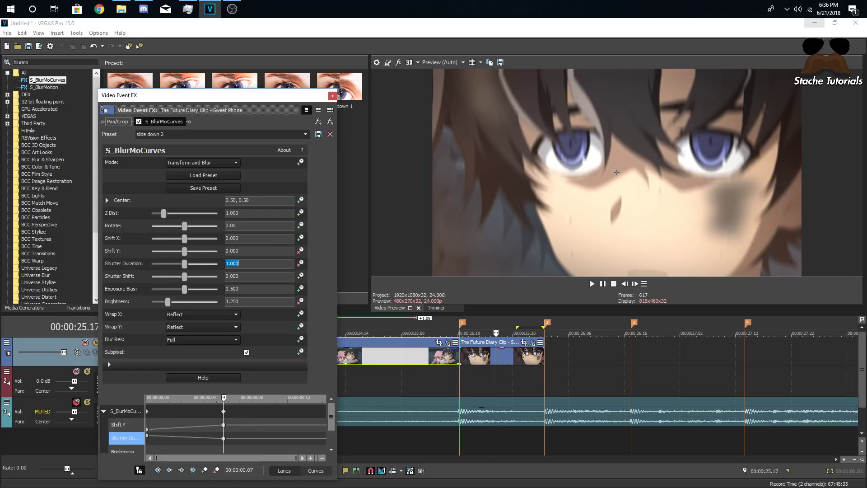
{"action": "left_click", "coordinate": [247, 301]}
{"action": "type", "text": "1"}
{"action": "key", "text": "Return"}
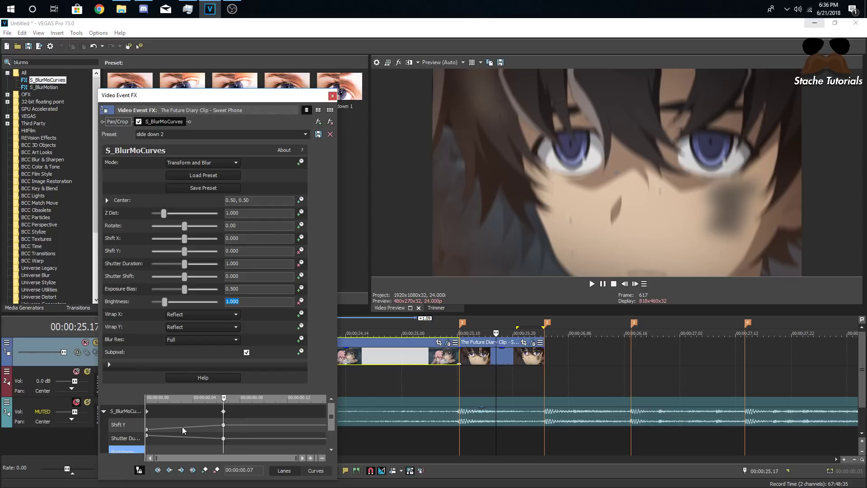
Set the second clip's Shift Y, Shutter Duration and Brightness keyframes at 00:00:00.07 to Slow Fade.
{"action": "left_click", "coordinate": [223, 426]}
{"action": "left_click", "coordinate": [223, 438], "text": "ctrl"}
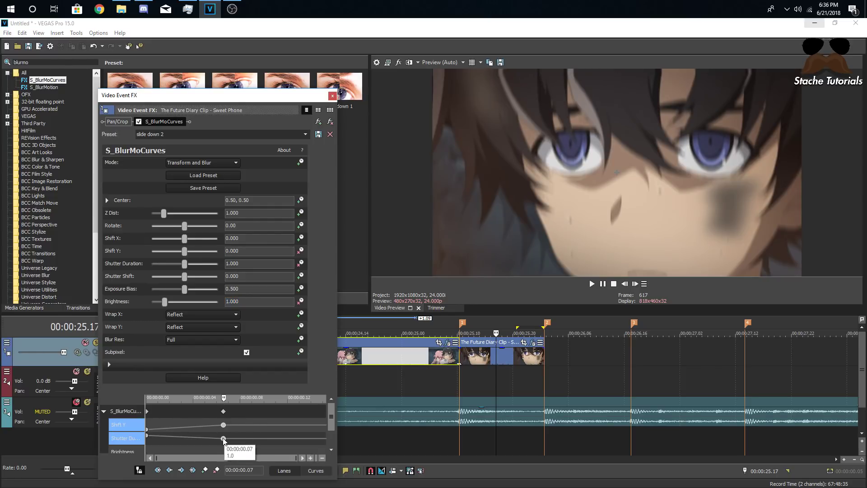
{"action": "left_click_drag", "start_coordinate": [331, 427], "coordinate": [330, 437]}
{"action": "left_click", "coordinate": [224, 442], "text": "ctrl"}
{"action": "right_click", "coordinate": [224, 442]}
{"action": "left_click", "coordinate": [246, 394]}
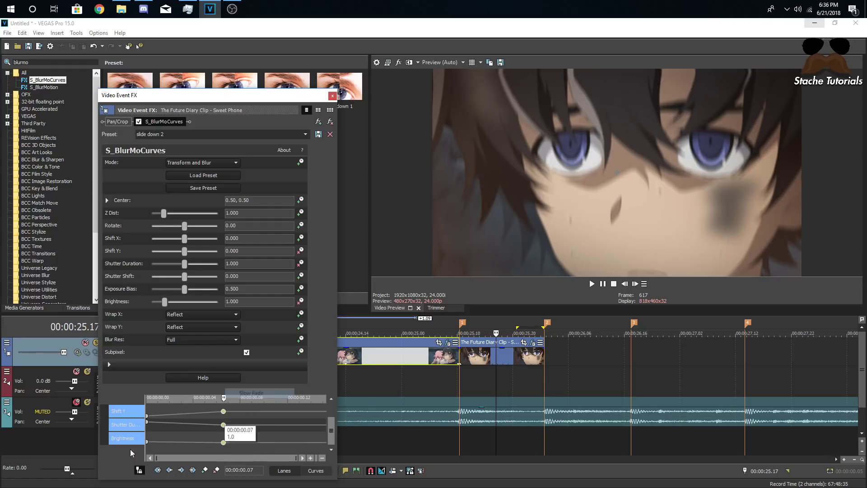
Set the second clip's Shift Y, Shutter Duration and Brightness keyframes at 00:00:00.00 to Fast Fade.
{"action": "left_click", "coordinate": [148, 442]}
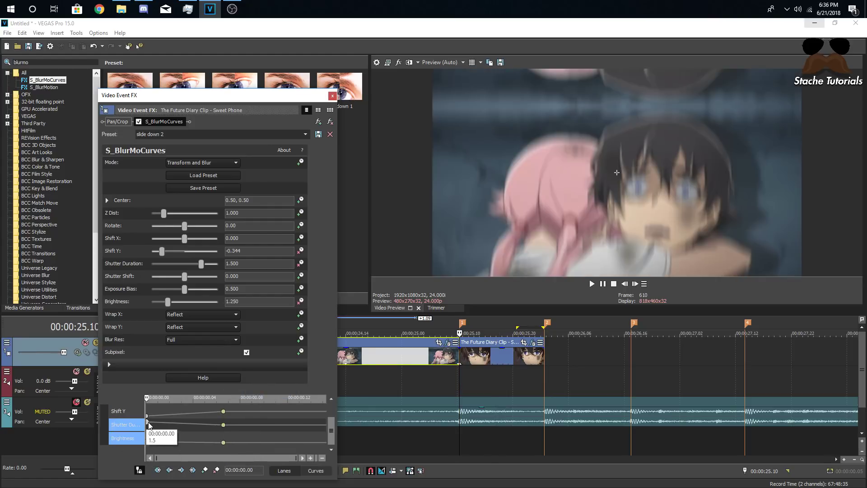
{"action": "left_click", "coordinate": [147, 416], "text": "ctrl"}
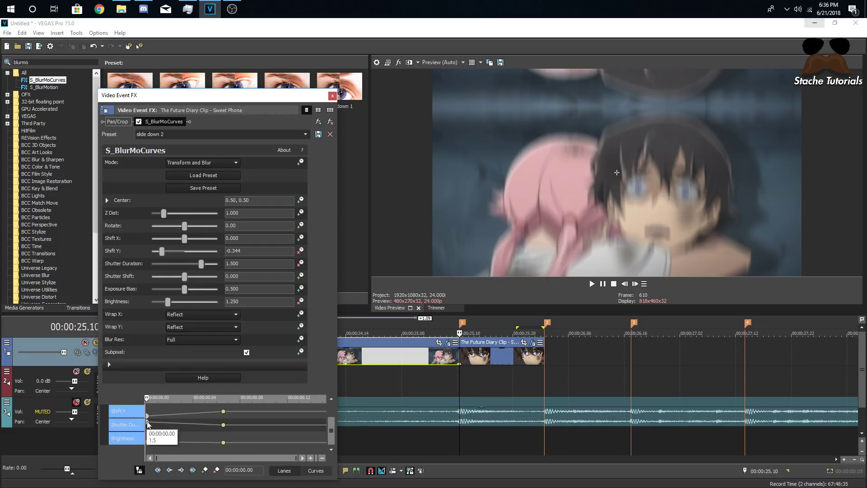
{"action": "right_click", "coordinate": [147, 442]}
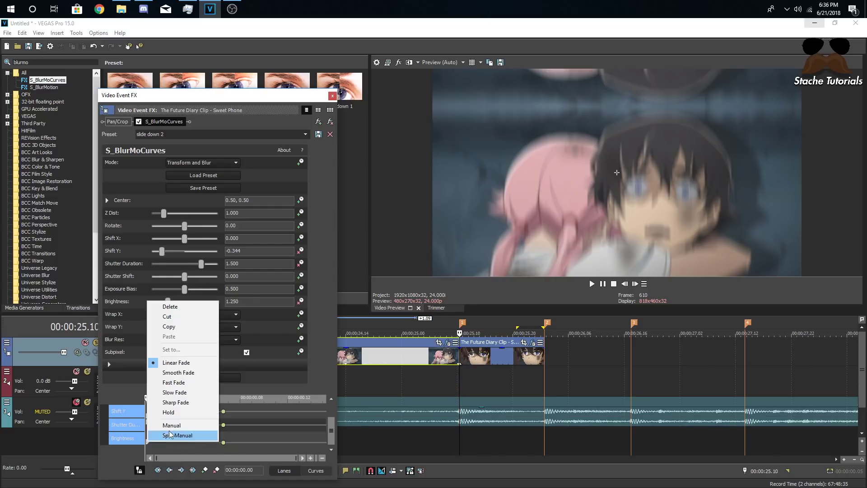
{"action": "left_click", "coordinate": [182, 392]}
Play the slide down transition from just before the cut, and examine it frame by frame.
{"action": "left_click", "coordinate": [422, 375]}
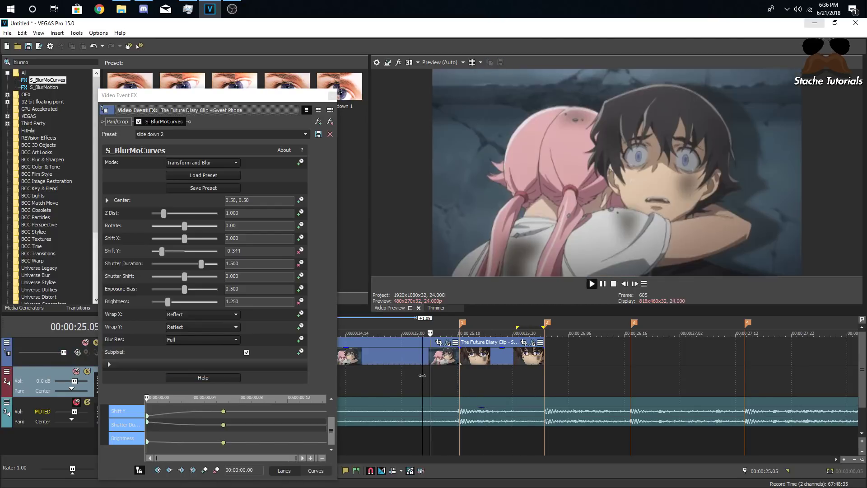
{"action": "left_click", "coordinate": [636, 284]}
{"action": "left_click", "coordinate": [636, 284]}
{"action": "left_click", "coordinate": [636, 285]}
{"action": "left_click", "coordinate": [636, 285]}
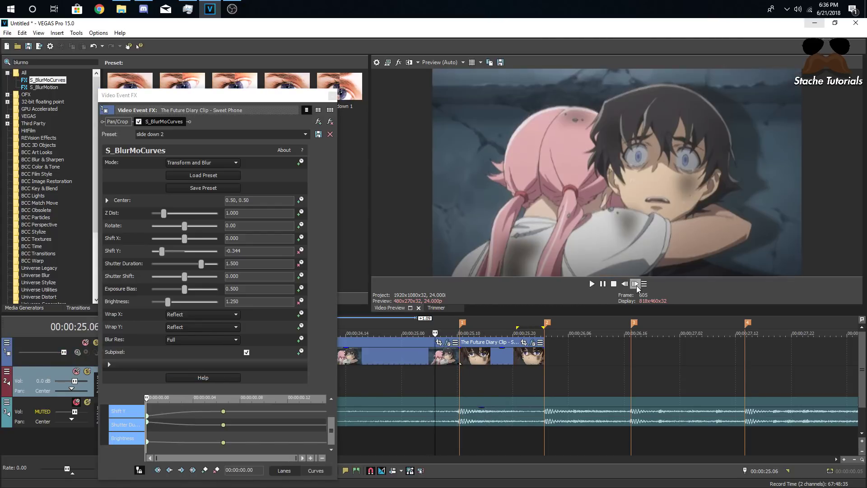
{"action": "left_click", "coordinate": [636, 285]}
{"action": "left_click", "coordinate": [636, 284]}
{"action": "left_click", "coordinate": [636, 284]}
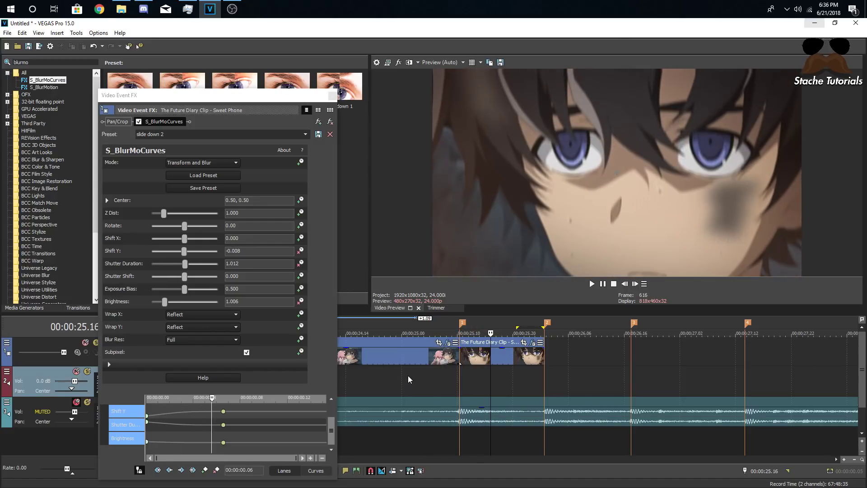
Play the slide down transition once more, and close the second clip's effect settings.
{"action": "key", "text": "space"}
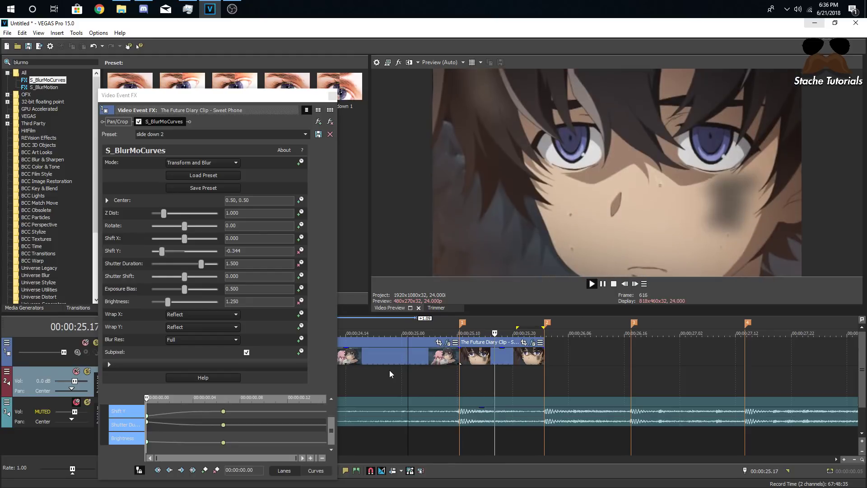
{"action": "key", "text": "space"}
{"action": "left_click", "coordinate": [332, 96]}
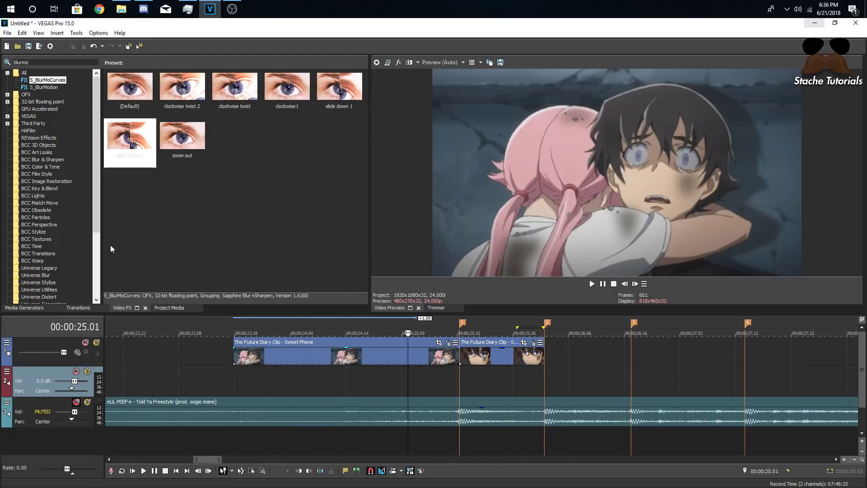
Search the video effects for rsmb, and apply the RSMB "smooth" preset to the whole video track.
{"action": "double_click", "coordinate": [40, 63]}
{"action": "key", "text": "BackSpace"}
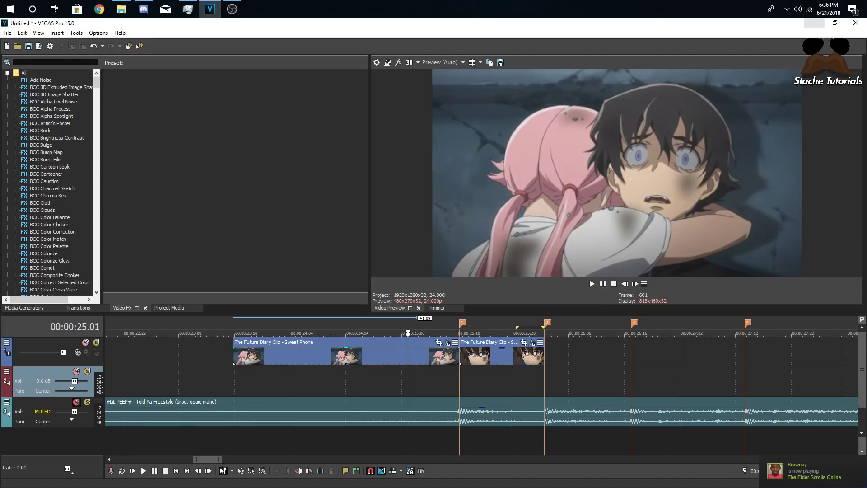
{"action": "type", "text": "rsmb"}
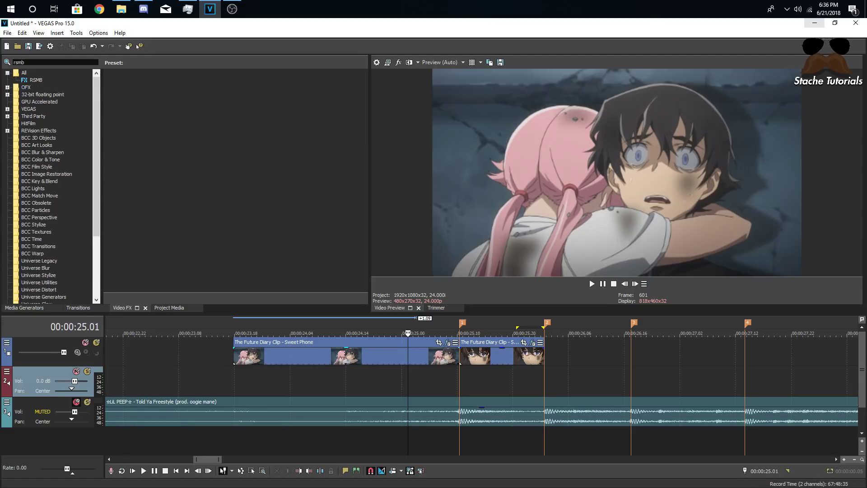
{"action": "left_click", "coordinate": [36, 80]}
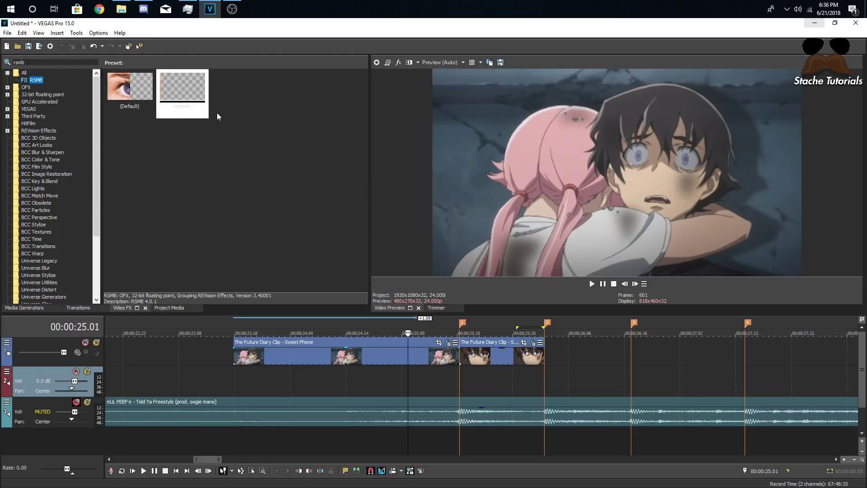
{"action": "left_click_drag", "start_coordinate": [194, 87], "coordinate": [191, 351]}
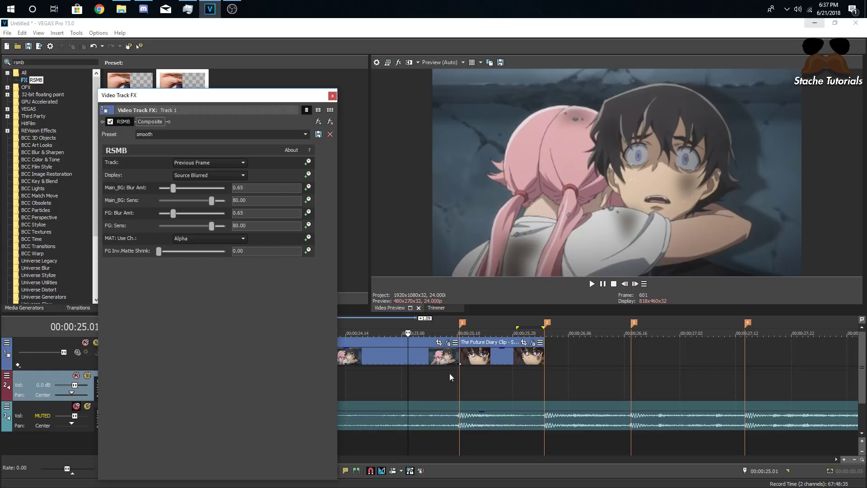
Examine the slide down transition with RSMB frame by frame across the cut, and play it from just before the cut.
{"action": "left_click", "coordinate": [441, 361]}
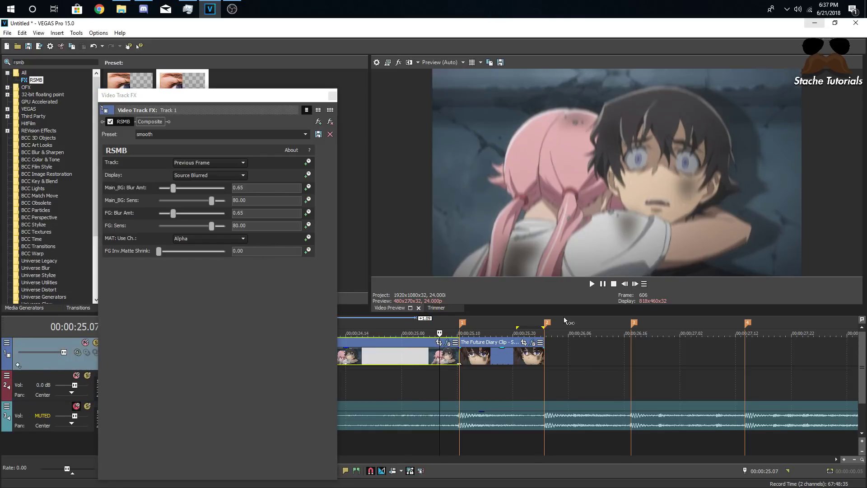
{"action": "left_click", "coordinate": [634, 284]}
{"action": "left_click", "coordinate": [633, 285]}
{"action": "left_click", "coordinate": [633, 285]}
{"action": "left_click", "coordinate": [633, 285]}
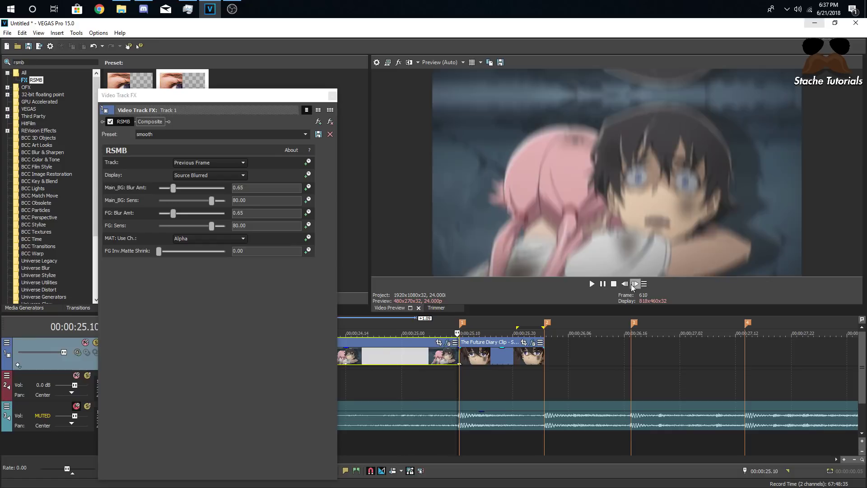
{"action": "left_click", "coordinate": [633, 285]}
{"action": "left_click", "coordinate": [634, 285]}
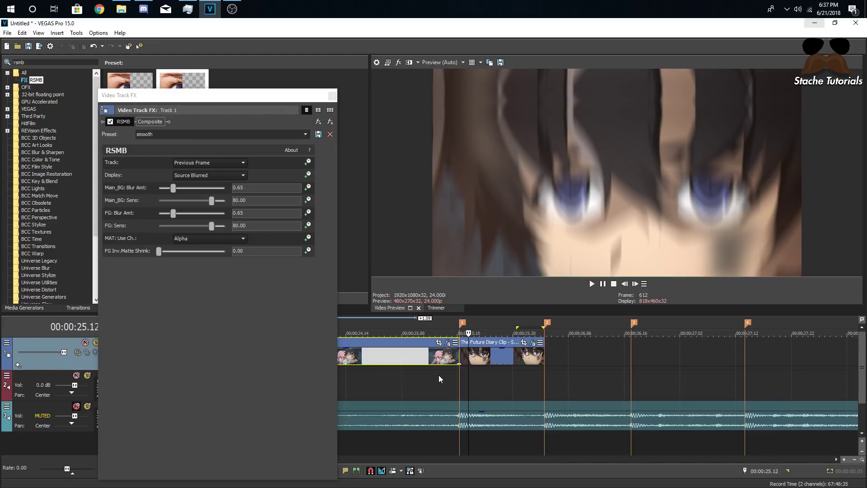
{"action": "left_click", "coordinate": [419, 365]}
{"action": "key", "text": "space"}
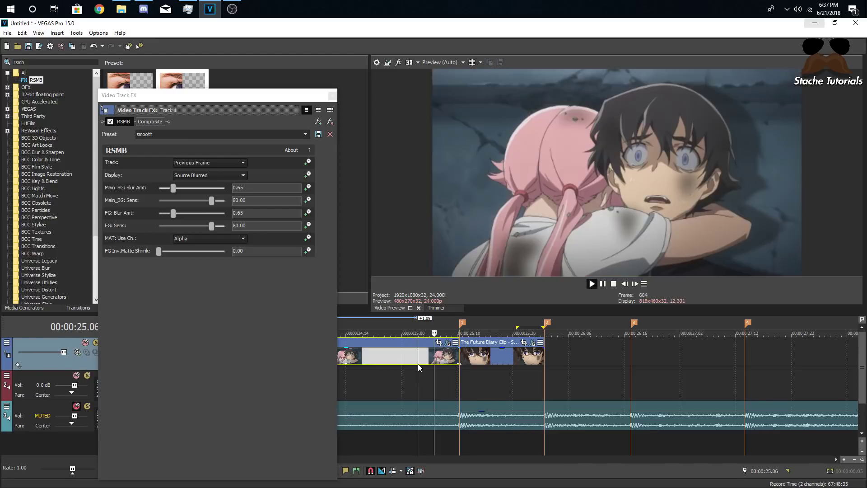
{"action": "key", "text": "space"}
Select the time range 00:00:25.05 to 00:00:25.16 around the cut, and switch the track's RSMB effect off and back on.
{"action": "left_click_drag", "start_coordinate": [428, 327], "coordinate": [490, 326]}
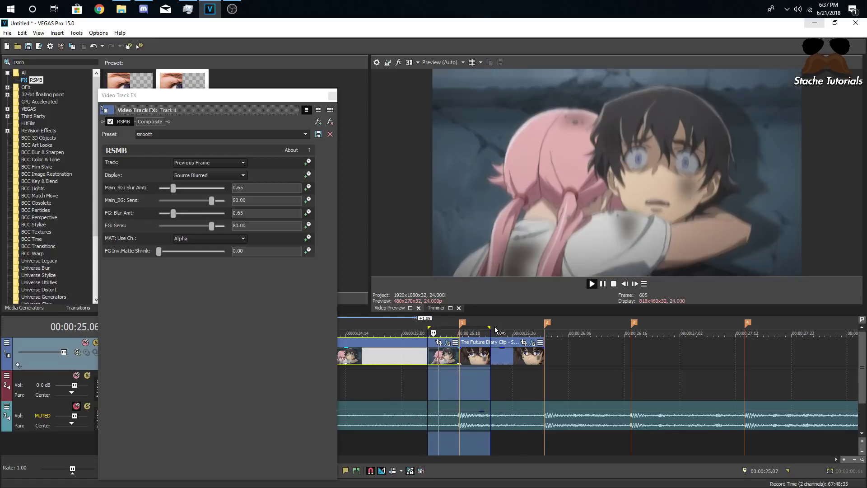
{"action": "left_click", "coordinate": [111, 122]}
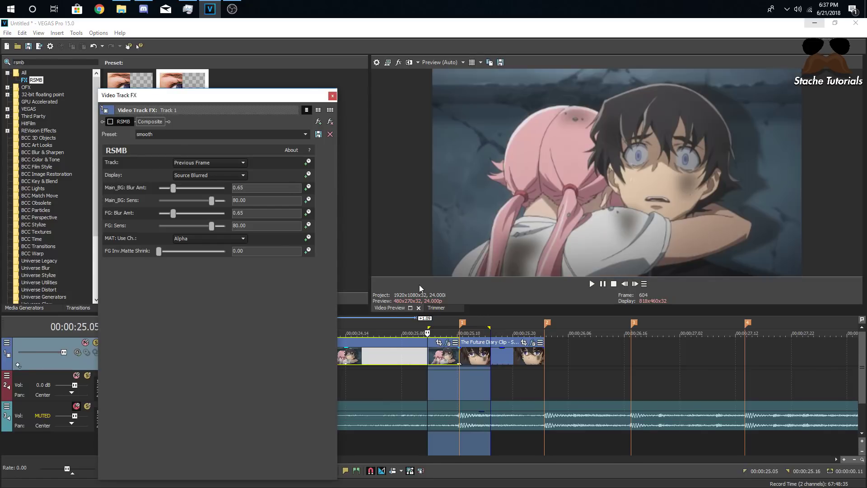
{"action": "left_click", "coordinate": [422, 331]}
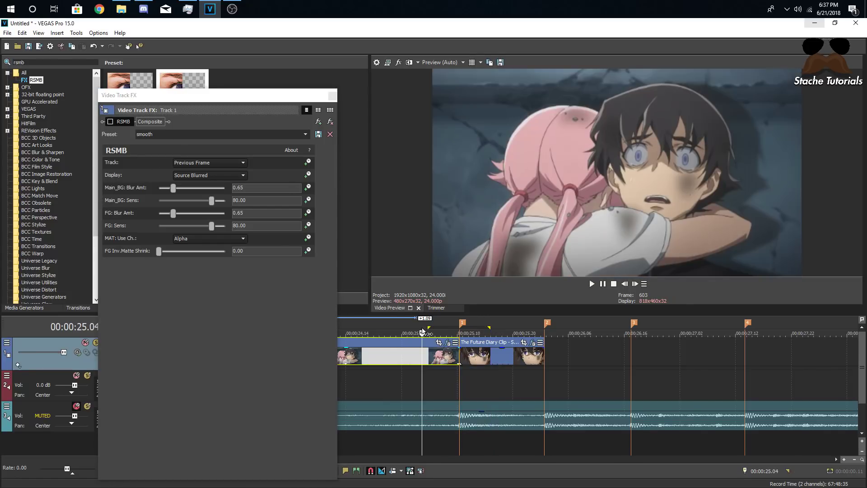
{"action": "double_click", "coordinate": [458, 326]}
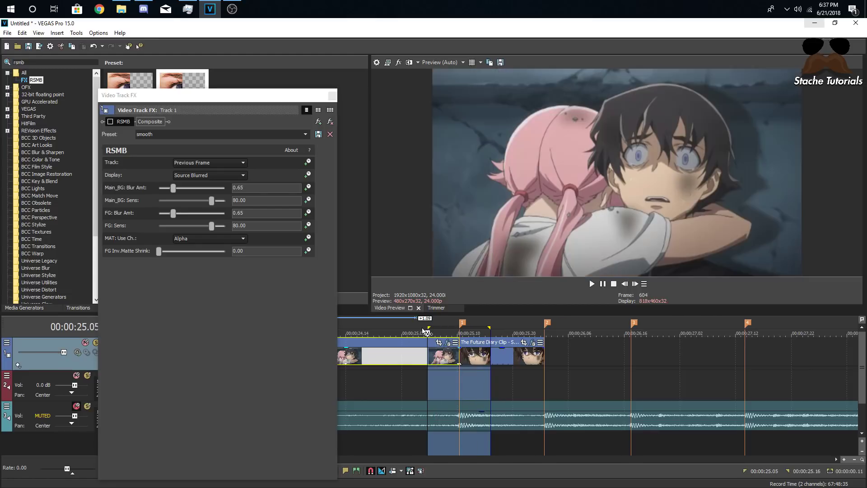
{"action": "left_click", "coordinate": [111, 122]}
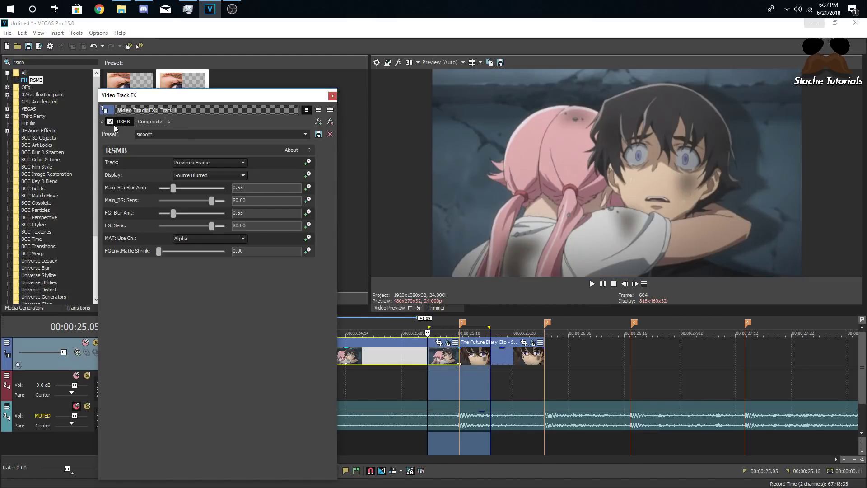
{"action": "left_click", "coordinate": [431, 363]}
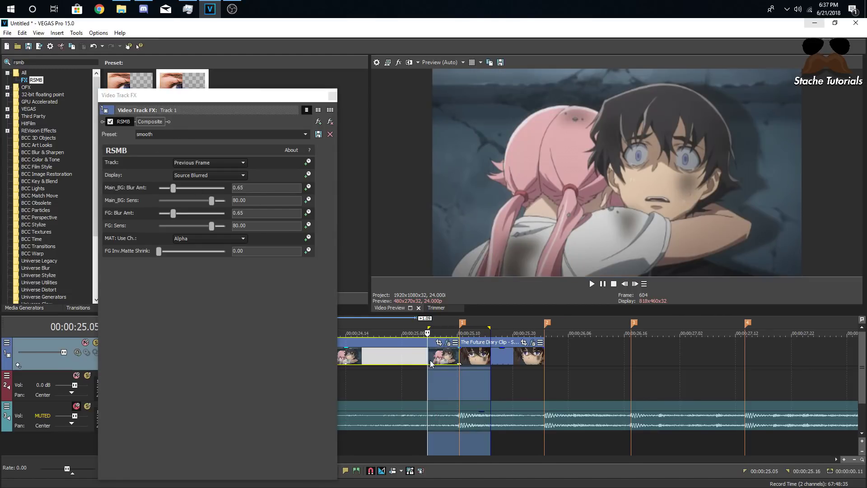